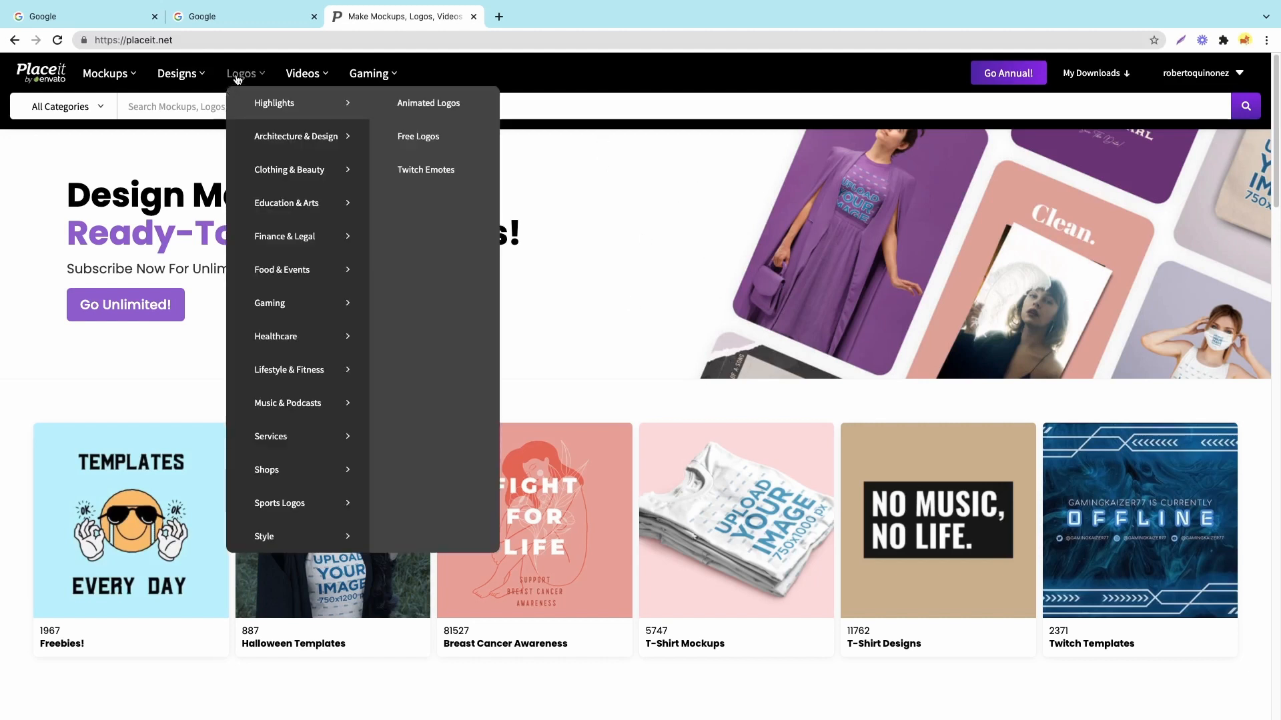
Open the Placeit logo maker and submit Paintman as the company name
{"action": "left_click", "coordinate": [241, 73]}
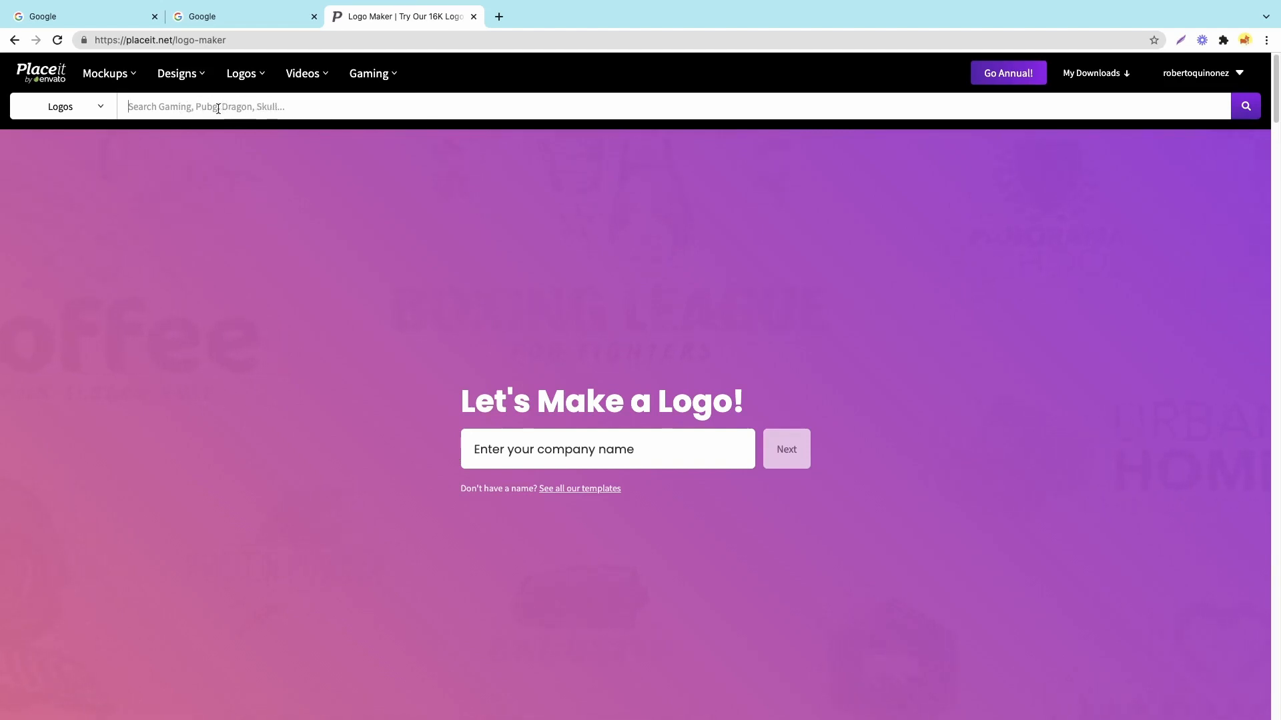
{"action": "left_click", "coordinate": [555, 447]}
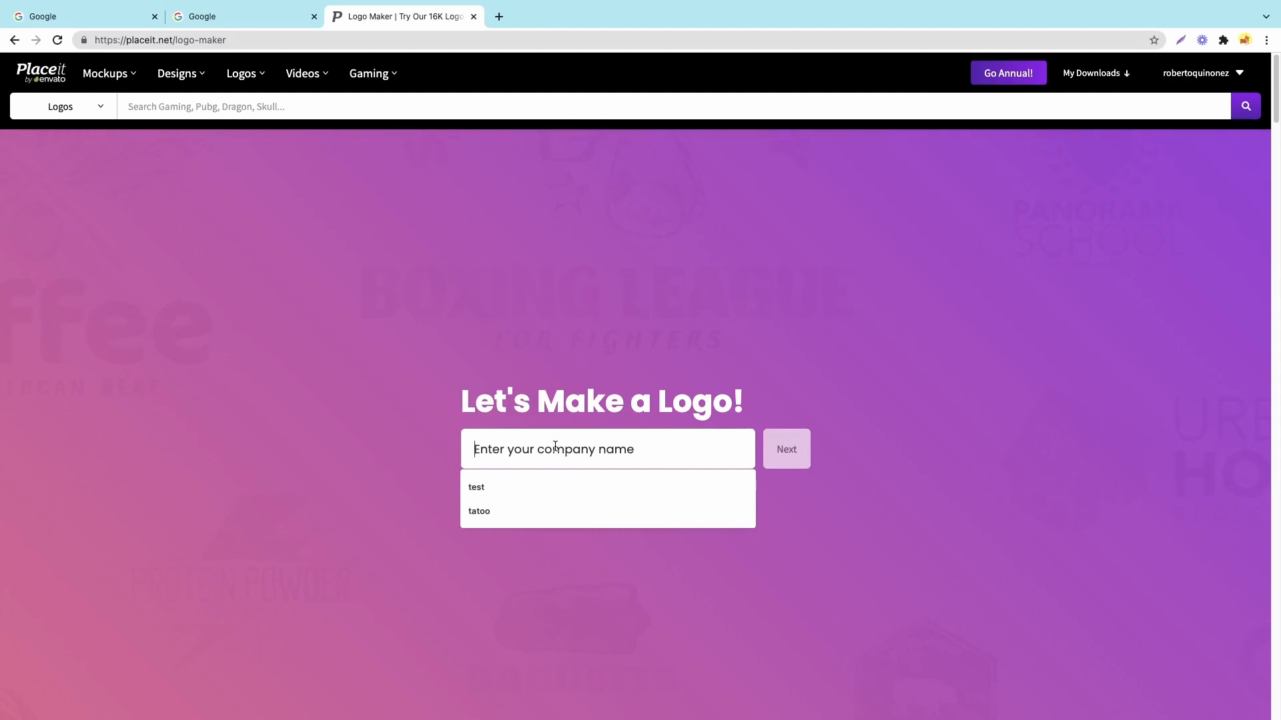
{"action": "type", "text": "Pa"}
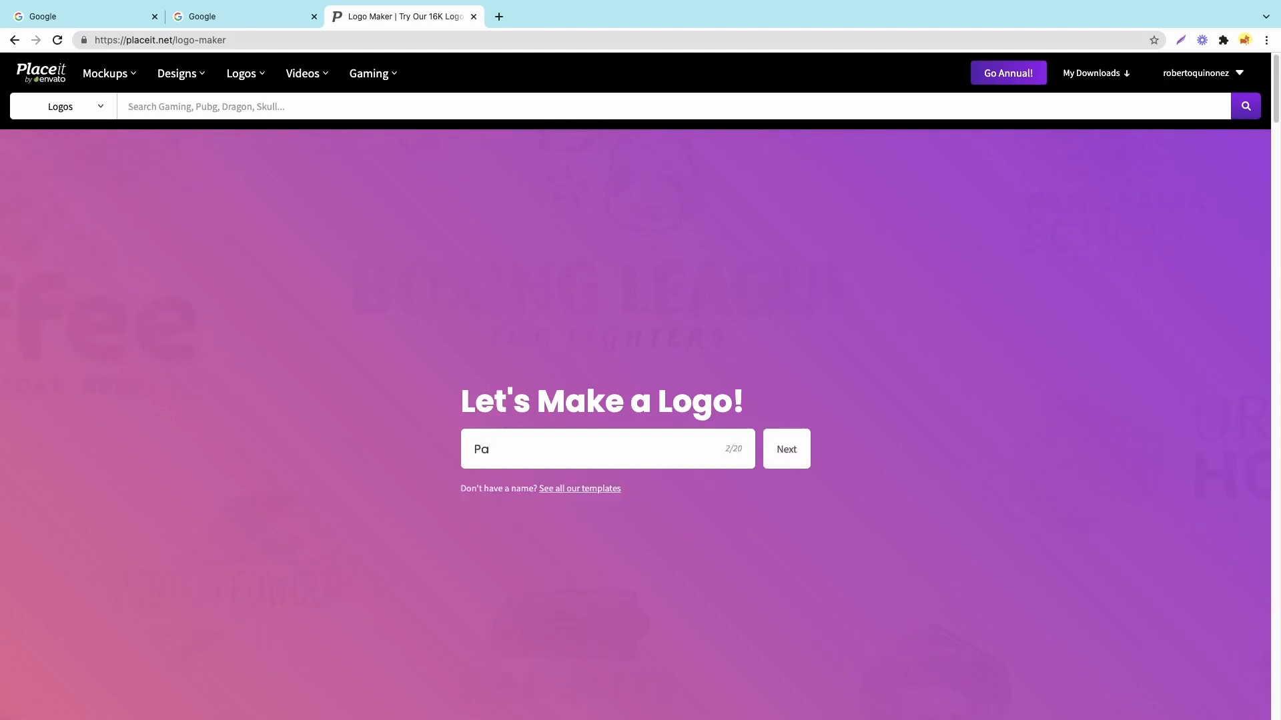
{"action": "type", "text": "intman"}
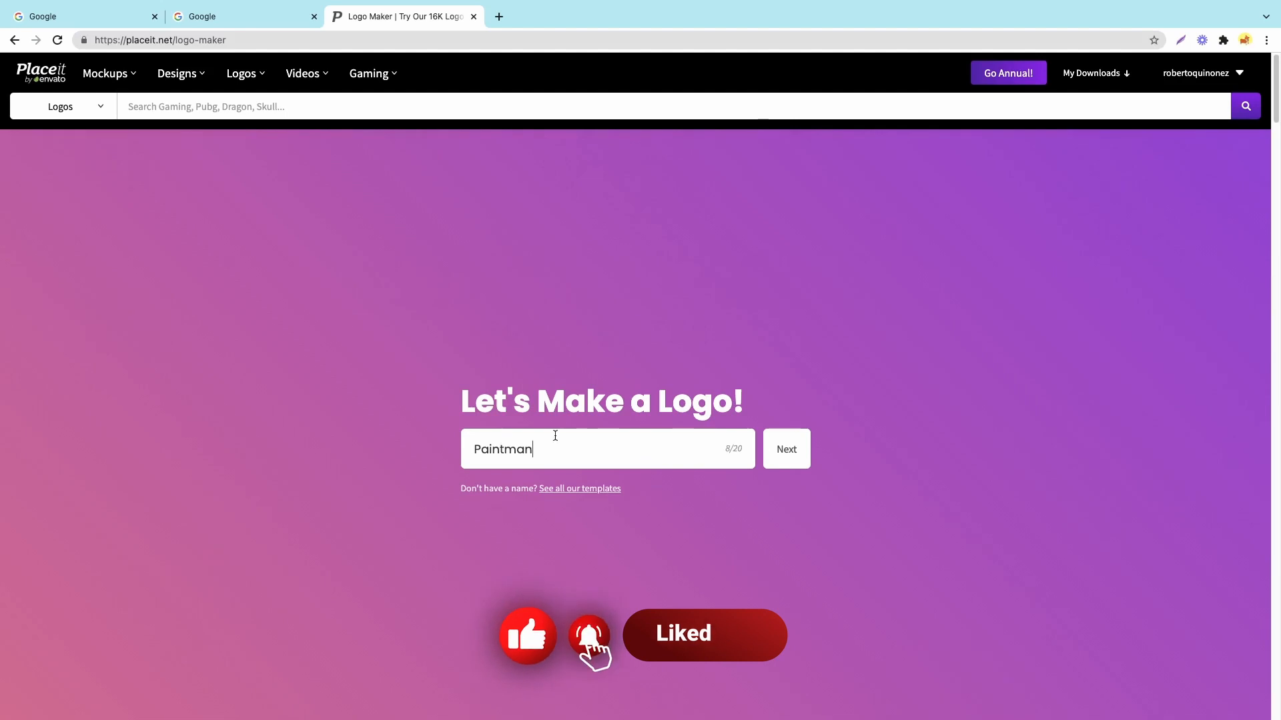
{"action": "left_click", "coordinate": [776, 455]}
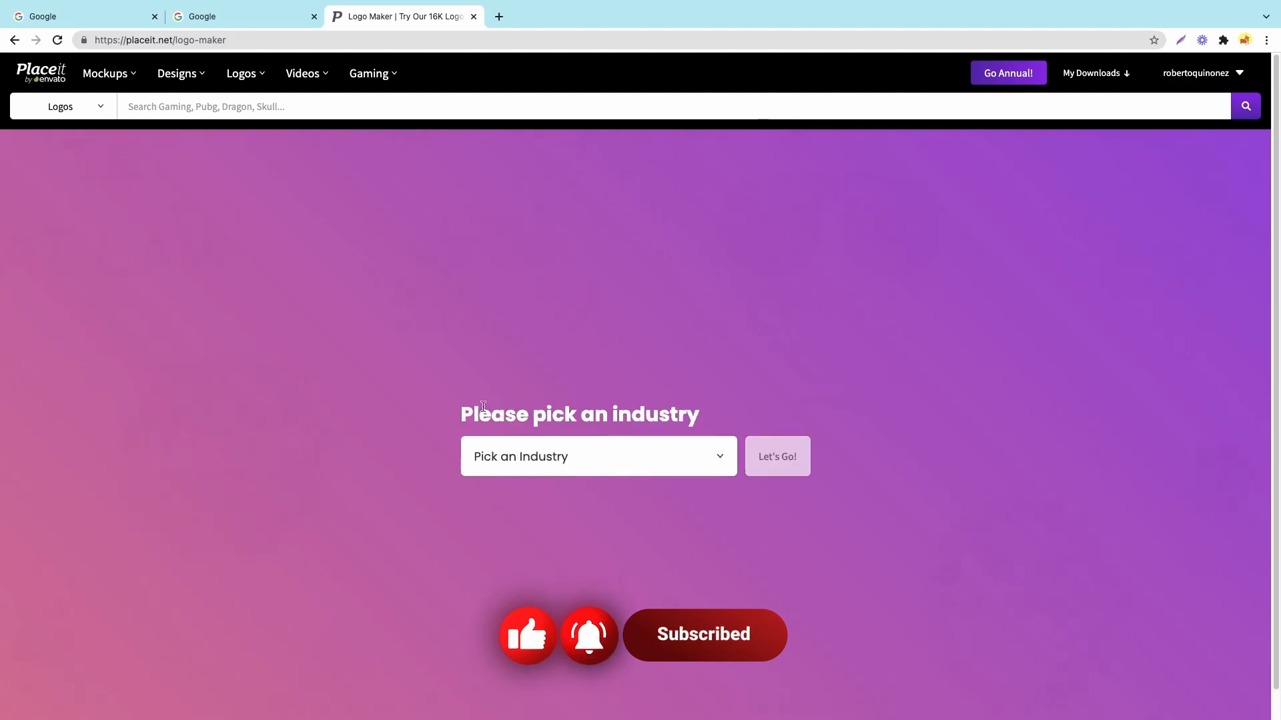
Choose Painter from the Services group as the industry and generate the logo templates
{"action": "left_click", "coordinate": [516, 444]}
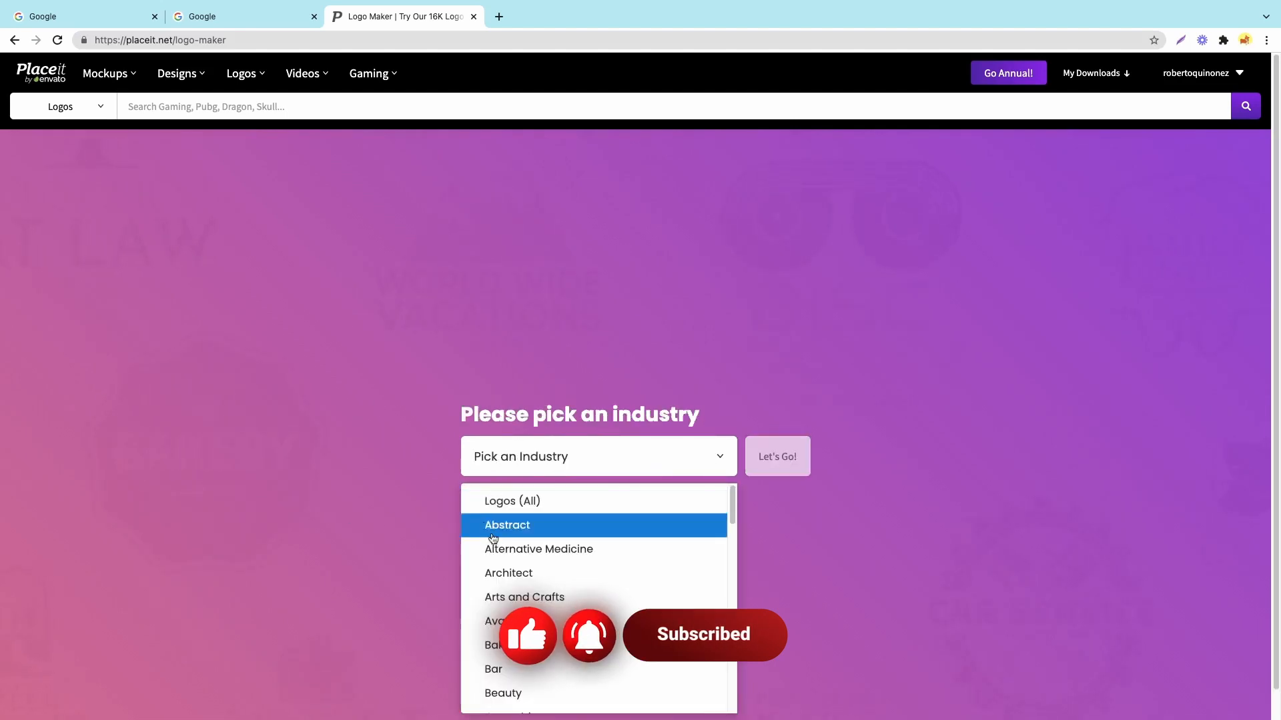
{"action": "scroll", "coordinate": [494, 527], "scroll_direction": "down", "scroll_amount": 2}
{"action": "scroll", "coordinate": [518, 595], "scroll_direction": "down", "scroll_amount": 4}
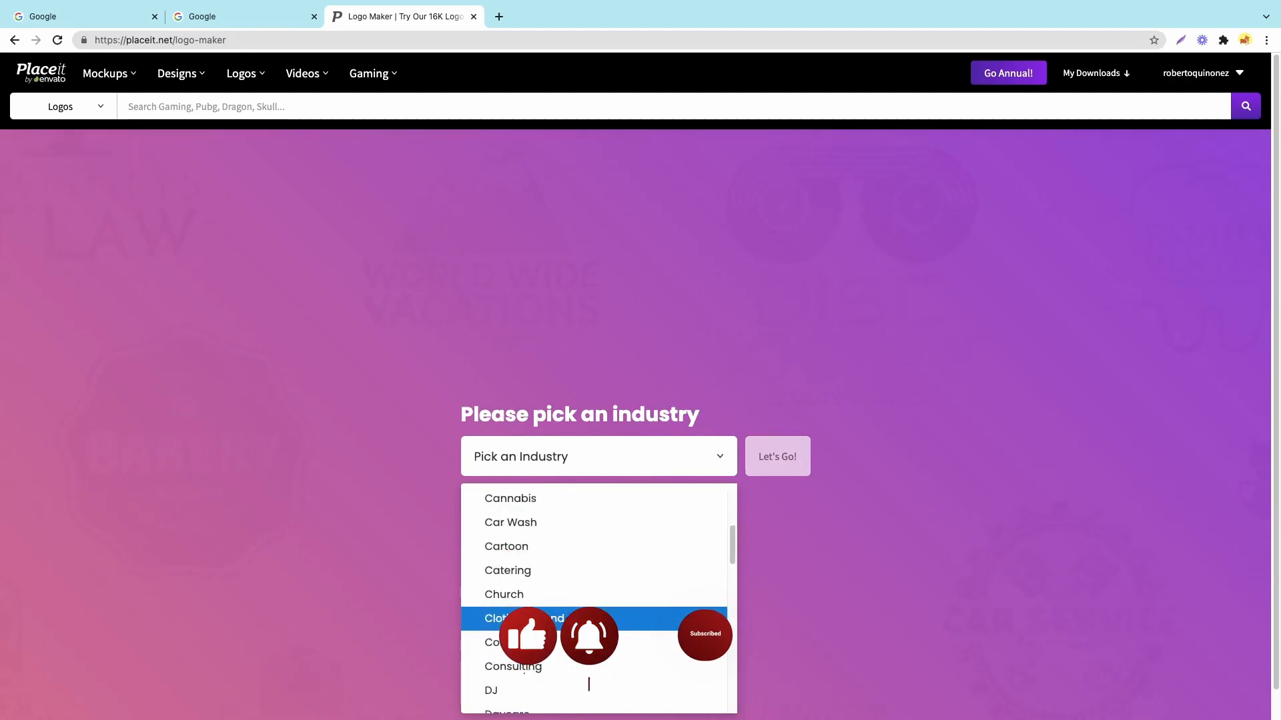
{"action": "scroll", "coordinate": [530, 633], "scroll_direction": "down", "scroll_amount": 3}
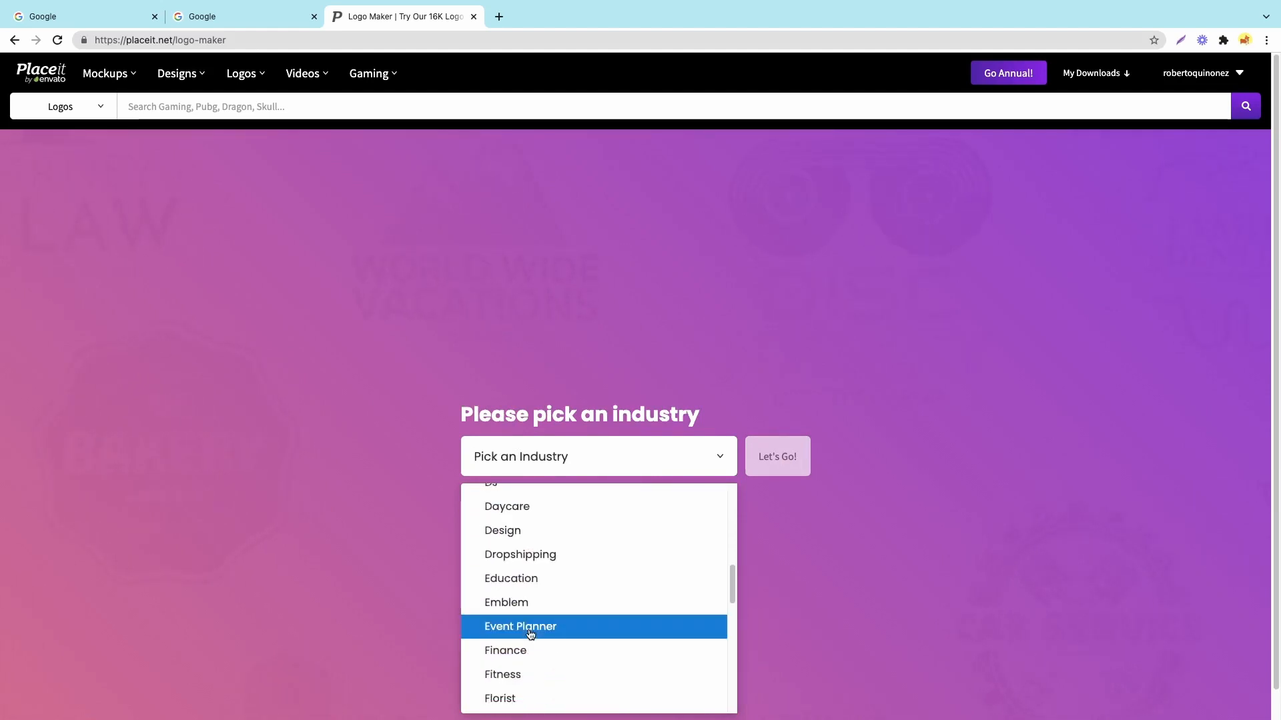
{"action": "scroll", "coordinate": [529, 631], "scroll_direction": "down", "scroll_amount": 6}
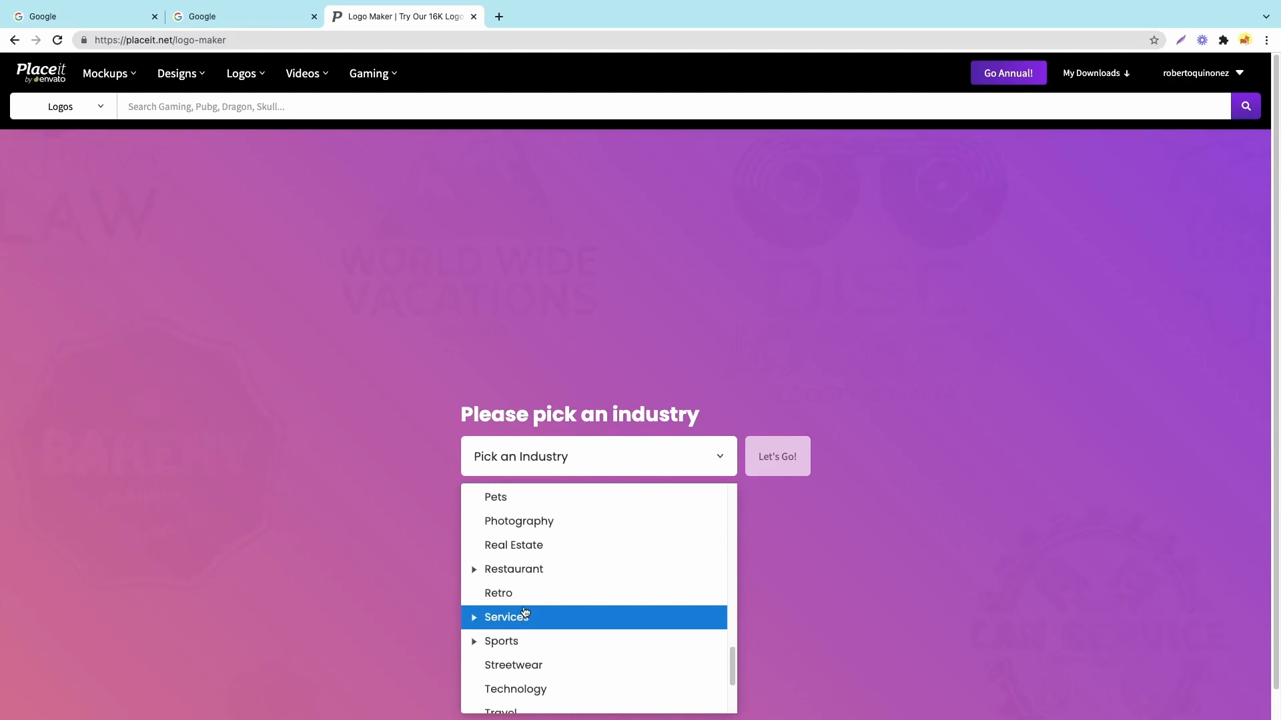
{"action": "scroll", "coordinate": [524, 610], "scroll_direction": "up", "scroll_amount": 3}
{"action": "scroll", "coordinate": [524, 608], "scroll_direction": "down", "scroll_amount": 5}
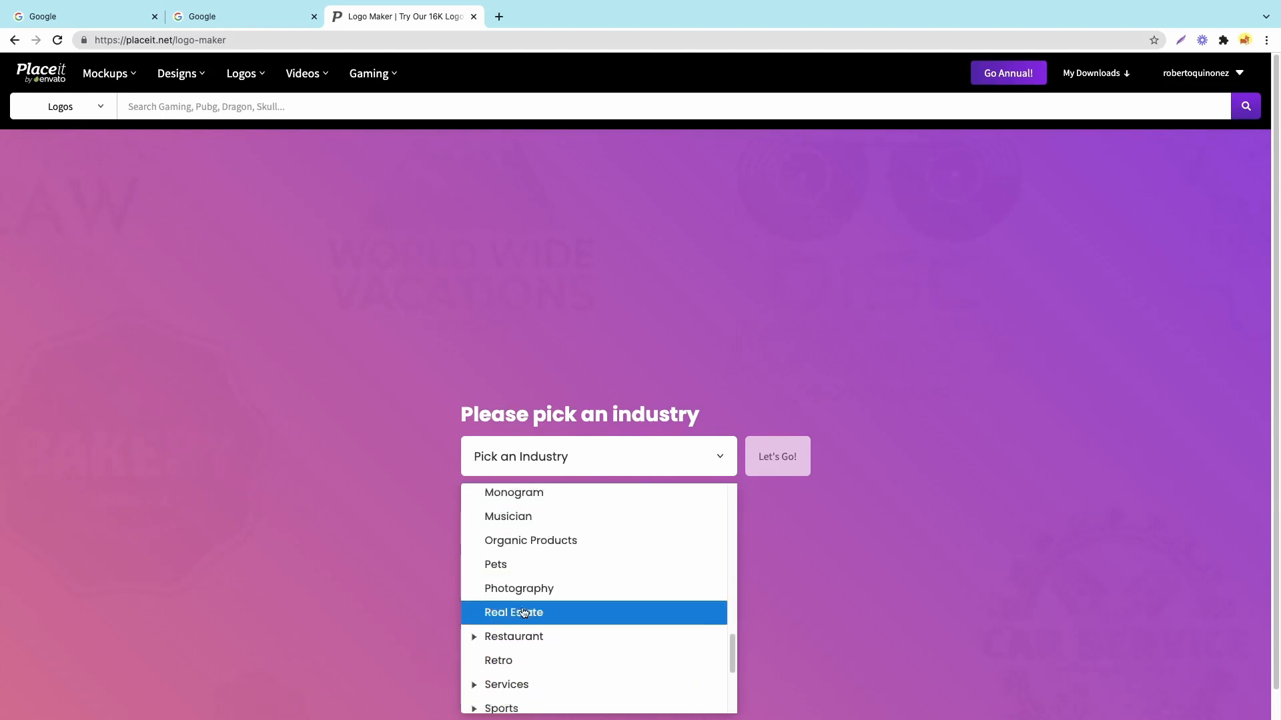
{"action": "scroll", "coordinate": [519, 597], "scroll_direction": "up", "scroll_amount": 2}
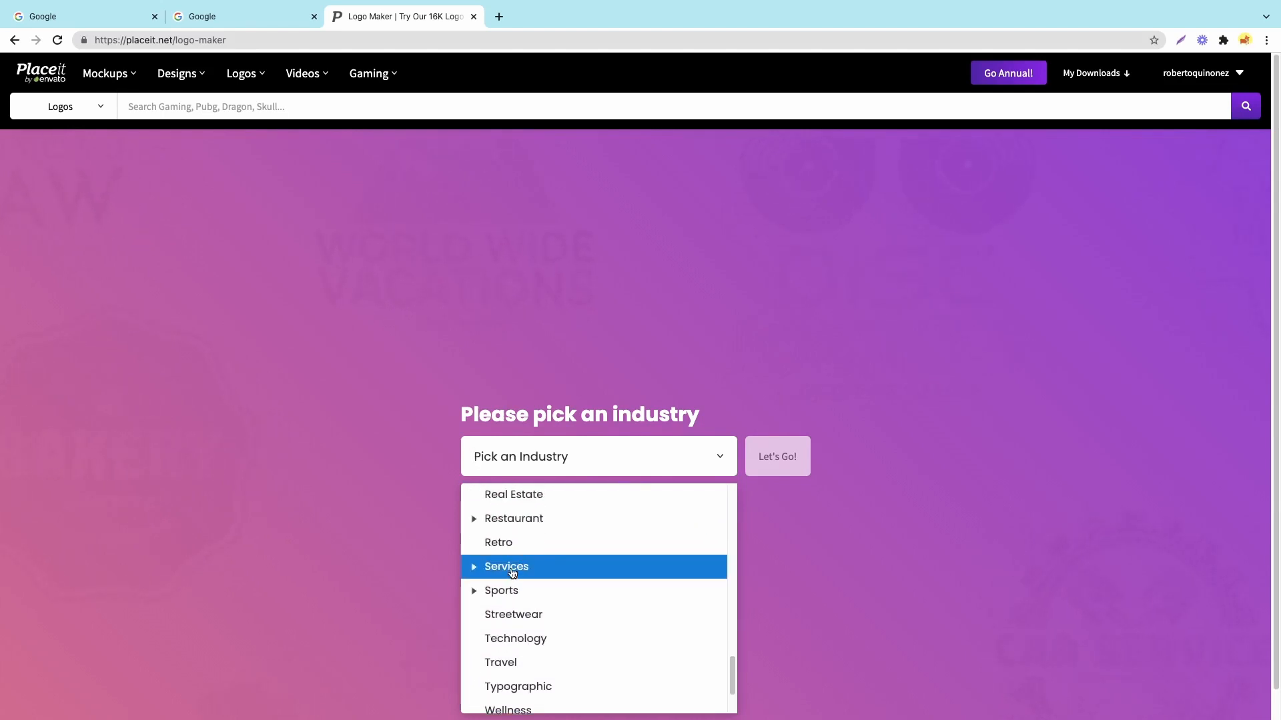
{"action": "left_click", "coordinate": [511, 569]}
{"action": "scroll", "coordinate": [511, 573], "scroll_direction": "down", "scroll_amount": 4}
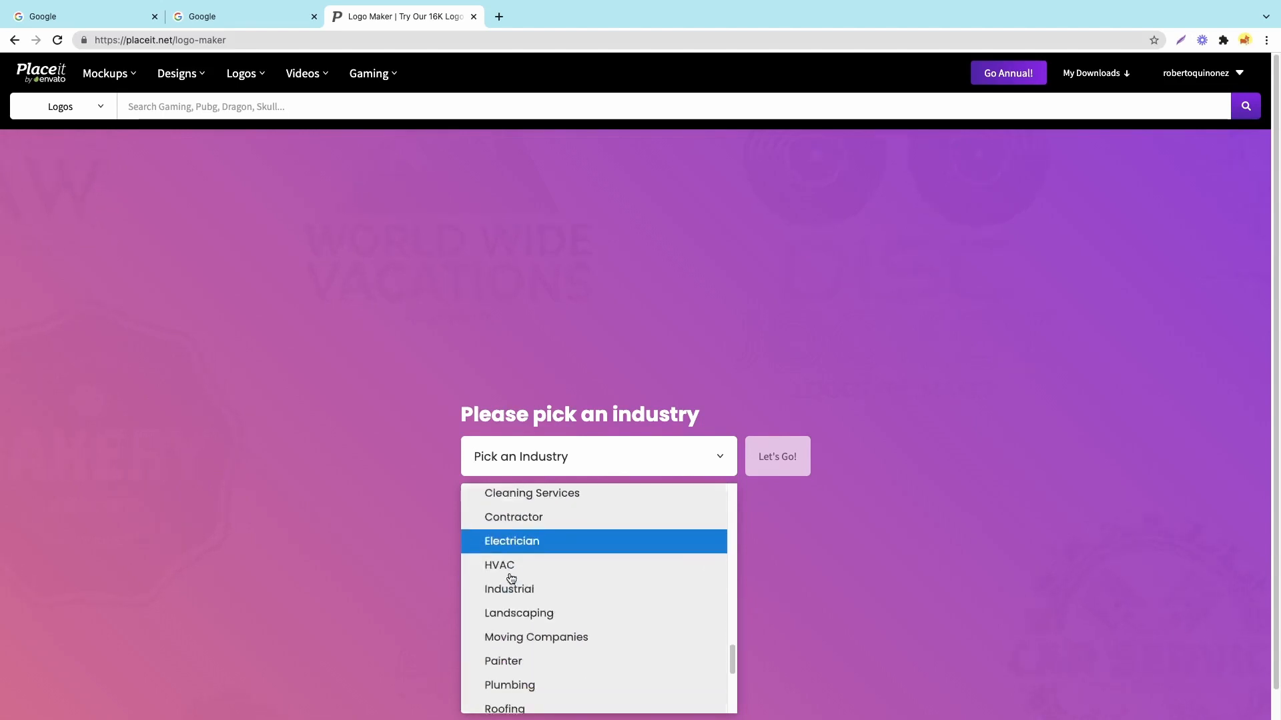
{"action": "left_click", "coordinate": [509, 593]}
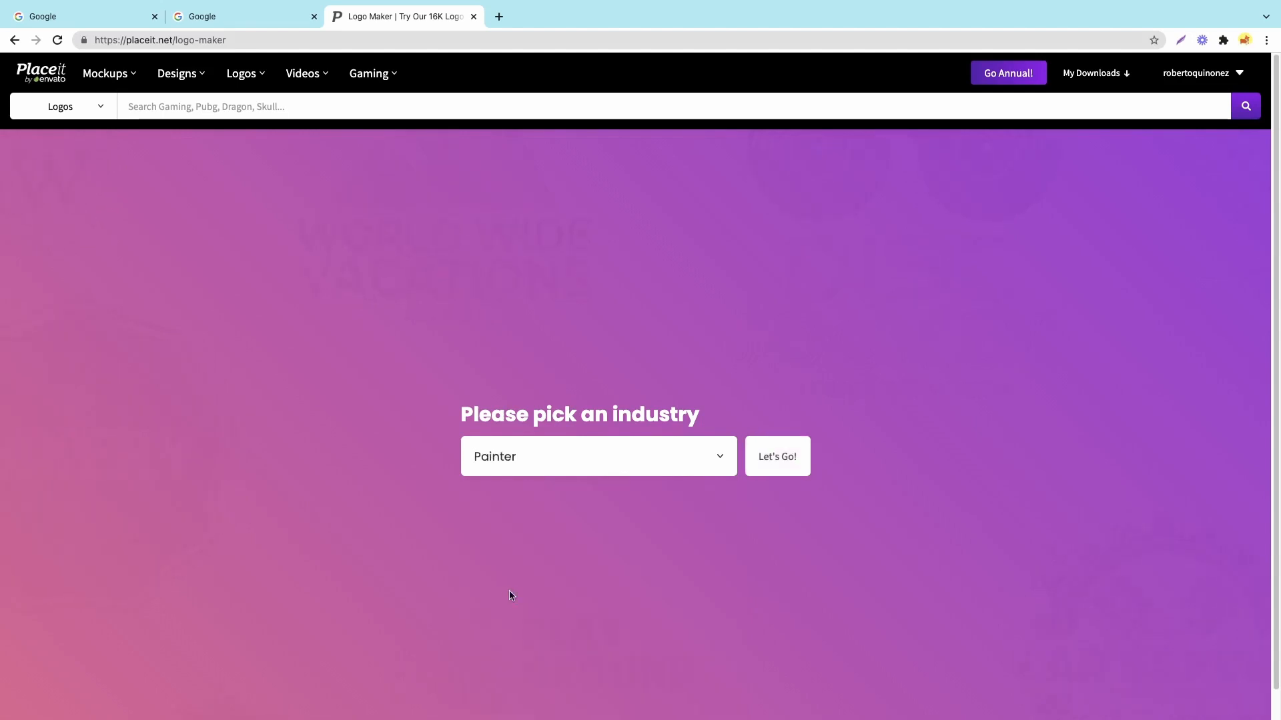
{"action": "left_click", "coordinate": [781, 460]}
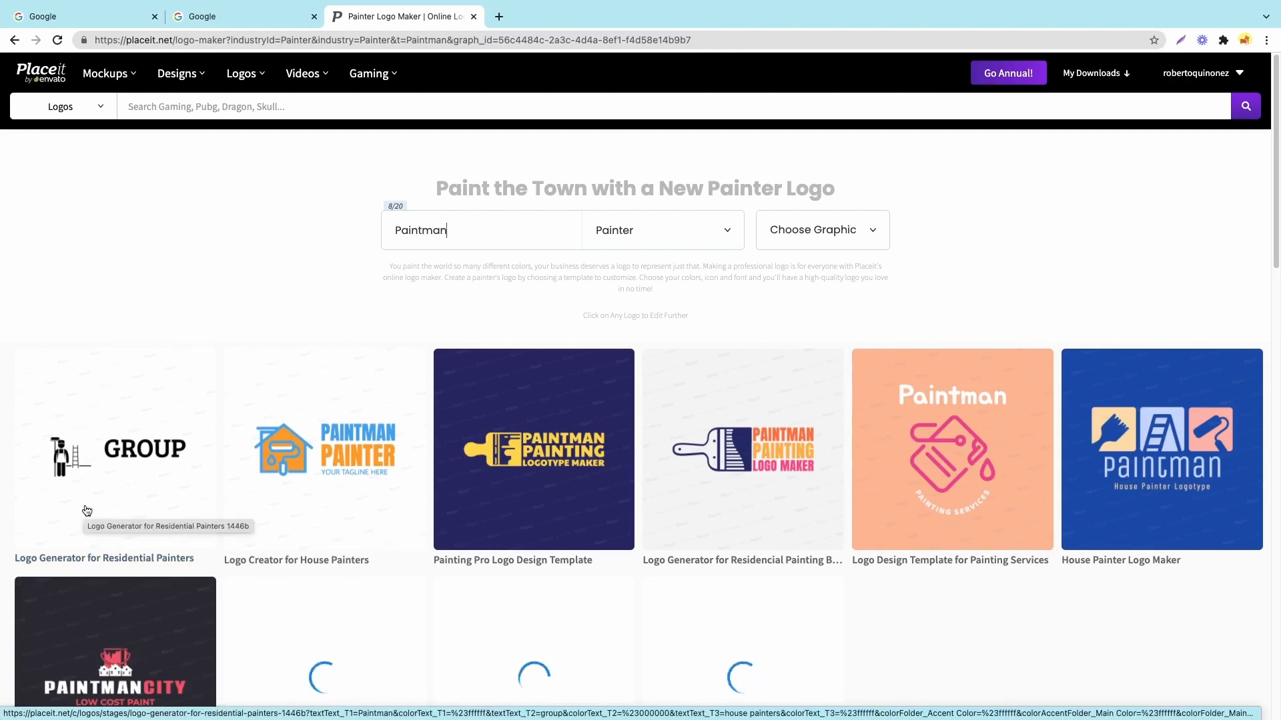
Browse the painter logo templates and open the Logo Generator for Residencial Painting Business for editing
{"action": "scroll", "coordinate": [286, 305], "scroll_direction": "down", "scroll_amount": 15}
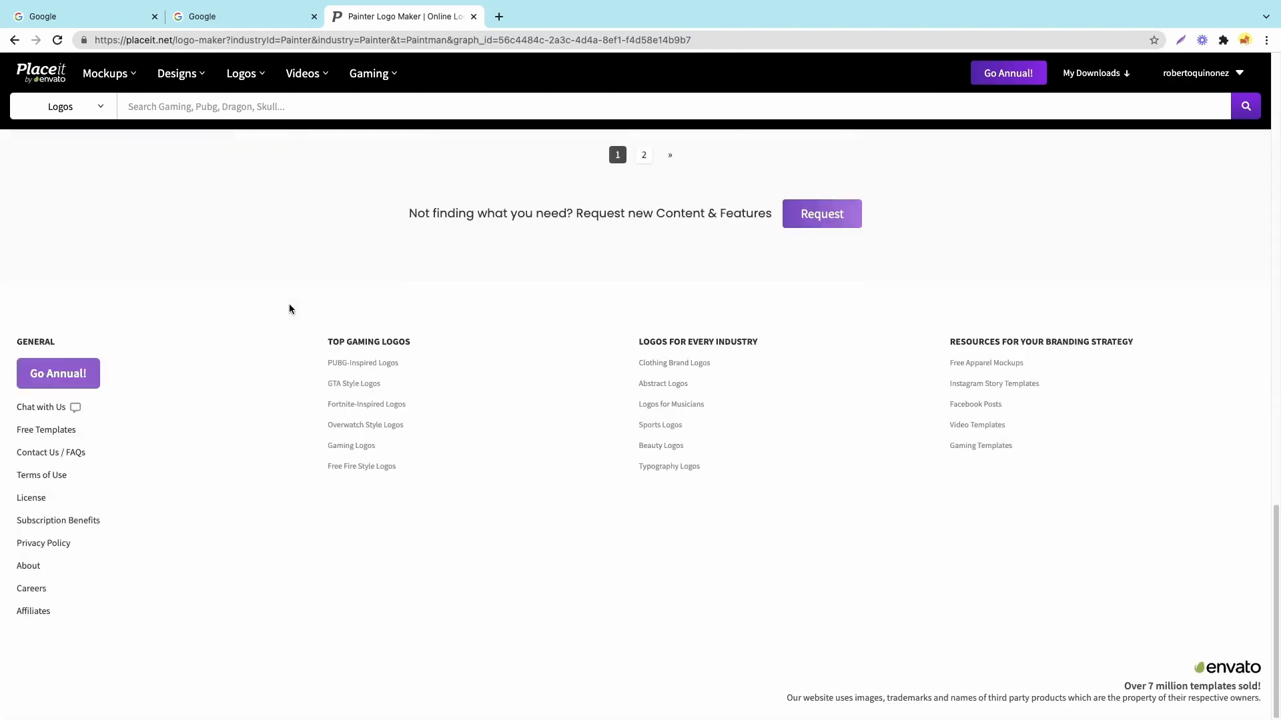
{"action": "scroll", "coordinate": [291, 310], "scroll_direction": "up", "scroll_amount": 8}
{"action": "scroll", "coordinate": [292, 310], "scroll_direction": "up", "scroll_amount": 3}
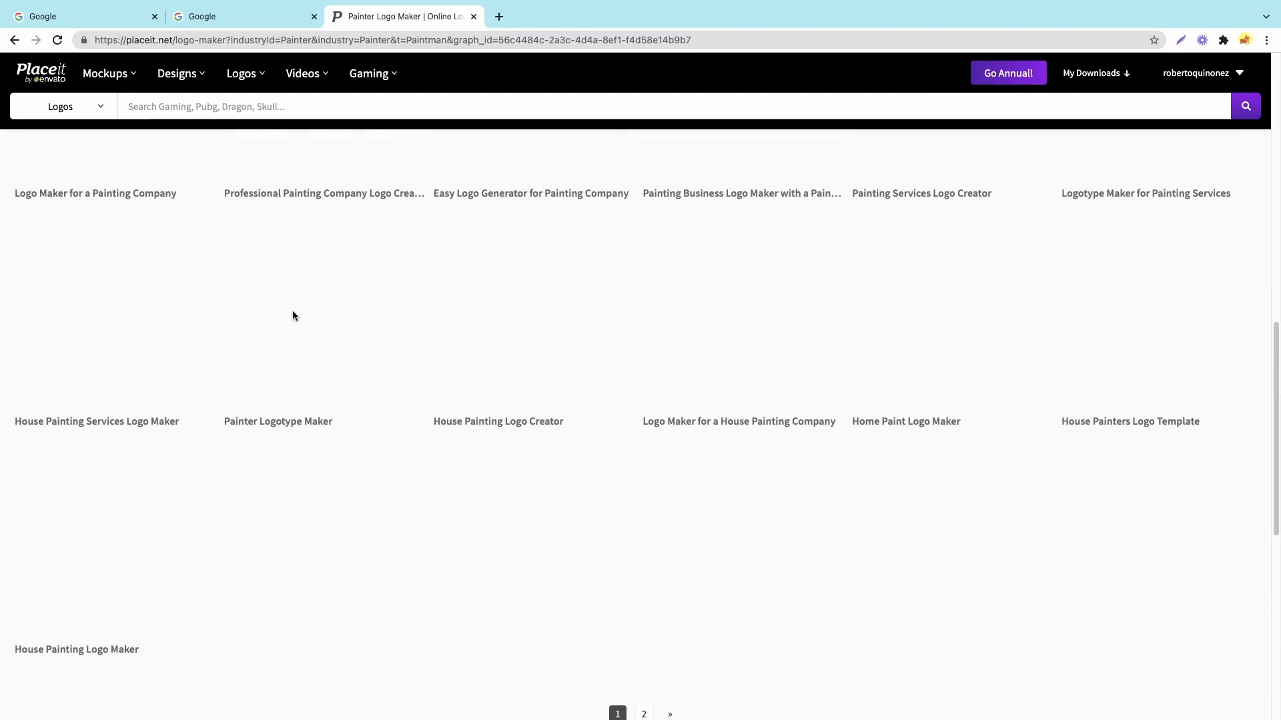
{"action": "scroll", "coordinate": [293, 315], "scroll_direction": "up", "scroll_amount": 10}
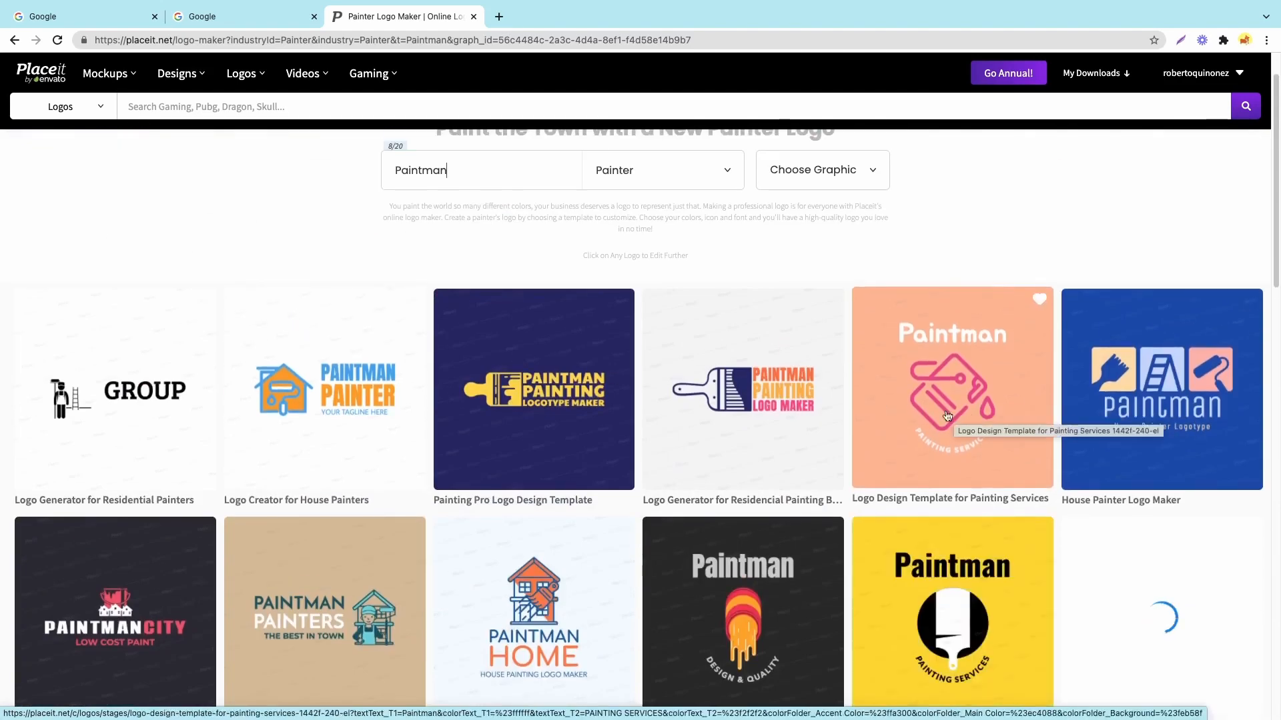
{"action": "left_click", "coordinate": [738, 392]}
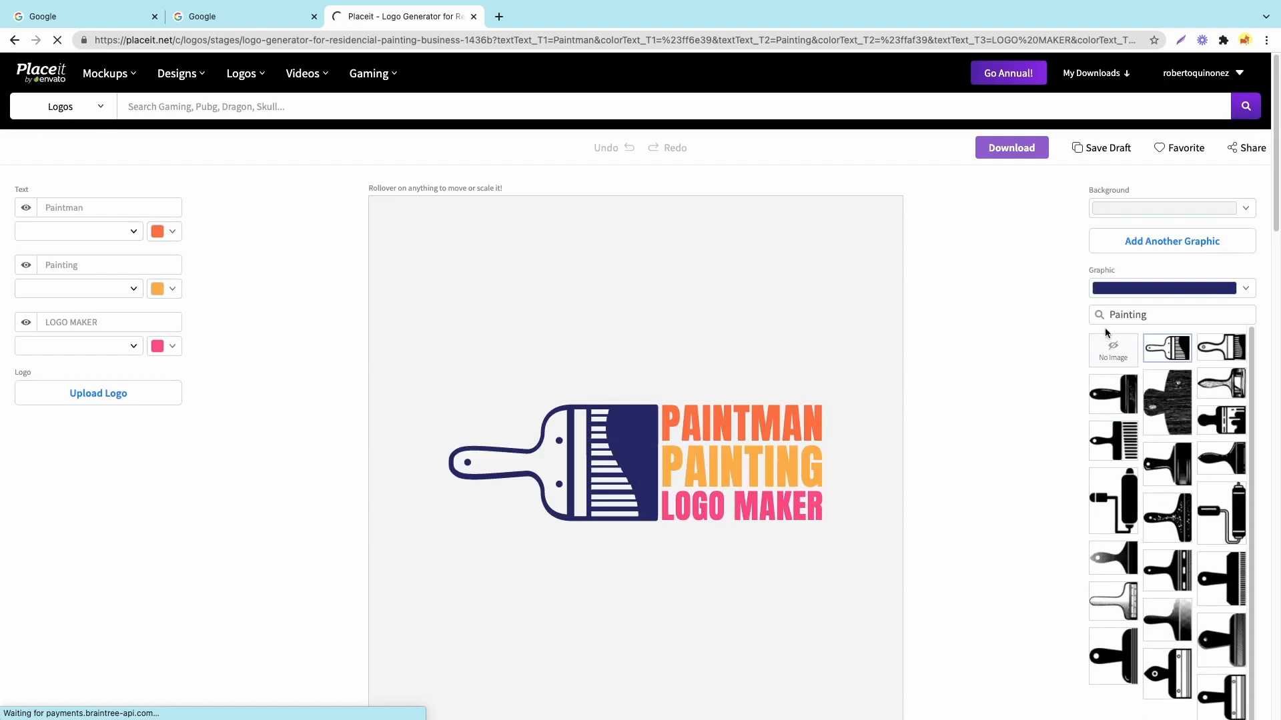
Try several alternative paintbrush and roller graphics from the Painting gallery in the logo
{"action": "left_click", "coordinate": [1117, 445]}
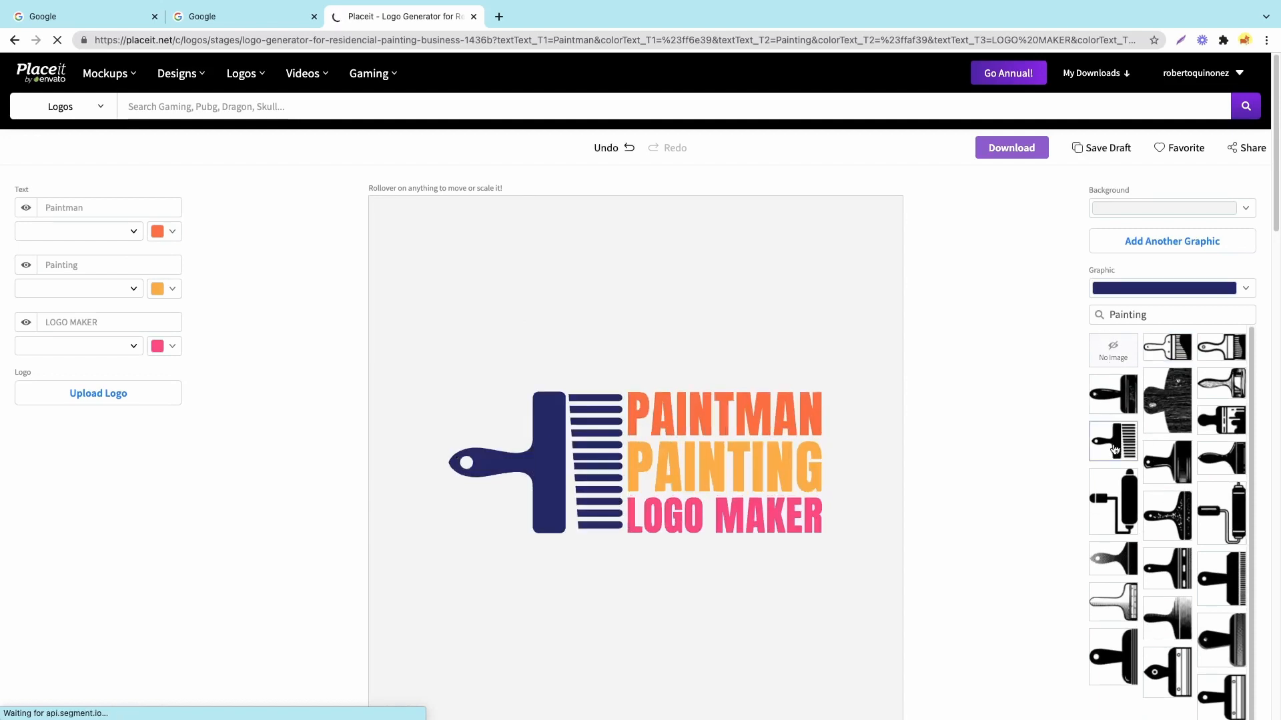
{"action": "left_click", "coordinate": [1129, 511]}
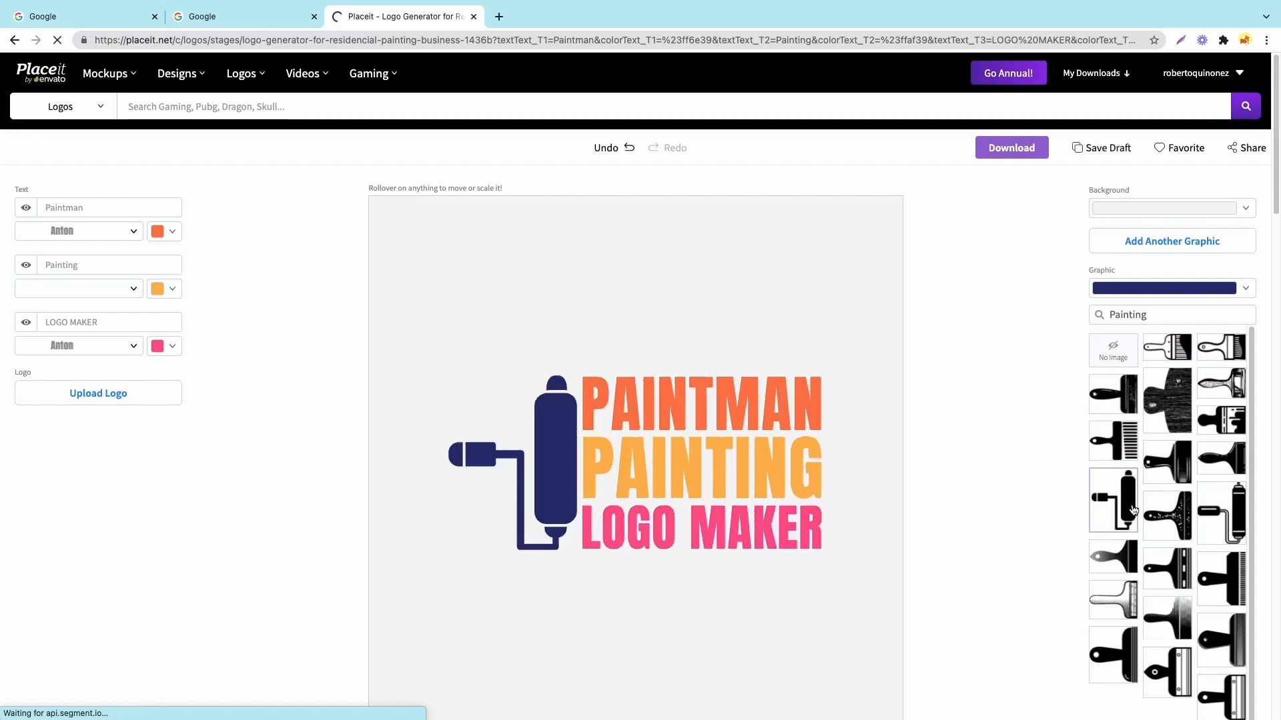
{"action": "left_click", "coordinate": [1119, 558]}
{"action": "left_click", "coordinate": [1123, 613]}
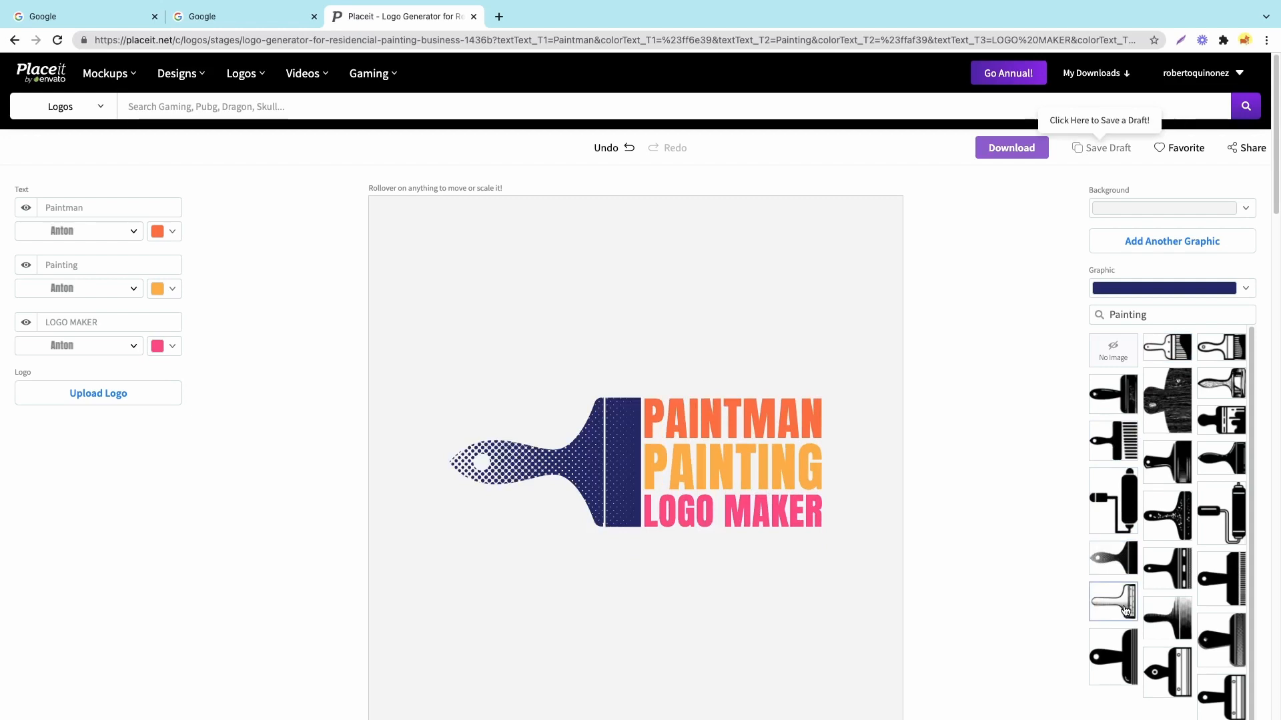
{"action": "scroll", "coordinate": [1191, 585], "scroll_direction": "down", "scroll_amount": 1}
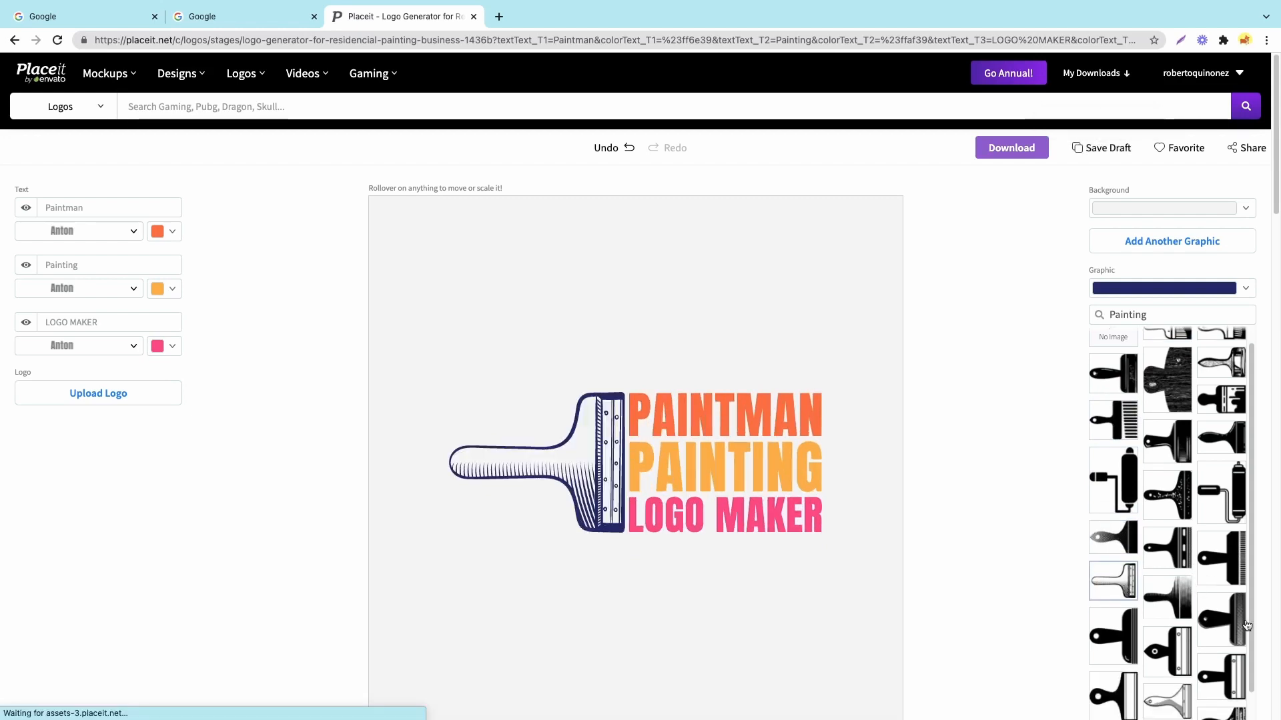
{"action": "left_click", "coordinate": [1241, 623]}
Replace the logo graphic with the last brush in the first column of the Painting gallery, the one with slotted holes in its ferrule
{"action": "scroll", "coordinate": [1160, 610], "scroll_direction": "down", "scroll_amount": 1}
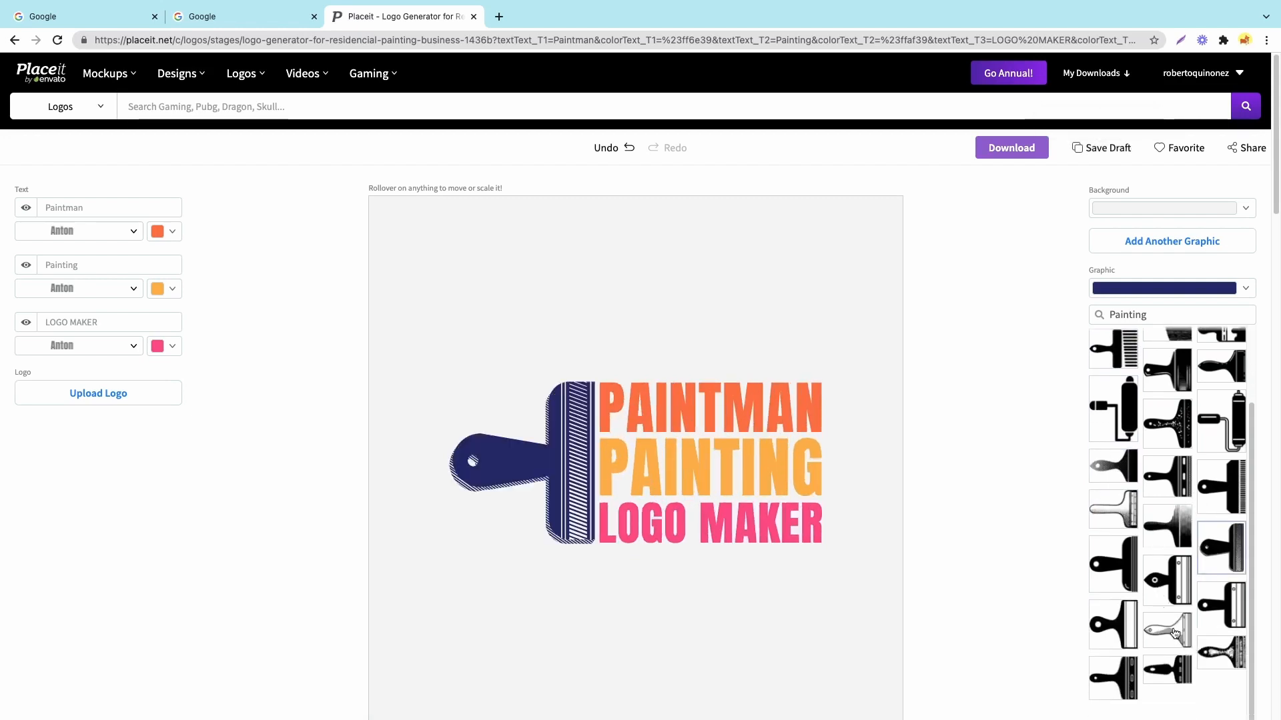
{"action": "scroll", "coordinate": [1167, 637], "scroll_direction": "down", "scroll_amount": 5}
{"action": "scroll", "coordinate": [1119, 418], "scroll_direction": "up", "scroll_amount": 2}
{"action": "left_click", "coordinate": [1123, 348]}
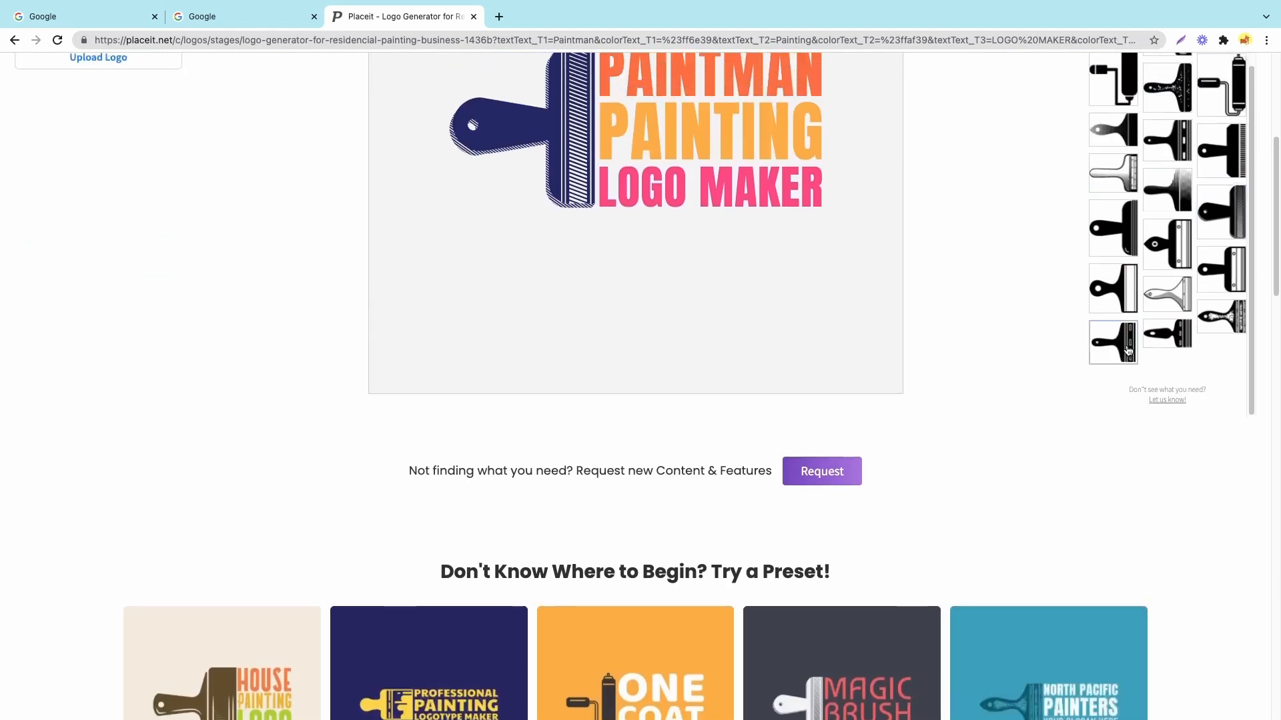
{"action": "scroll", "coordinate": [1124, 352], "scroll_direction": "up", "scroll_amount": 2}
{"action": "scroll", "coordinate": [822, 296], "scroll_direction": "up", "scroll_amount": 5}
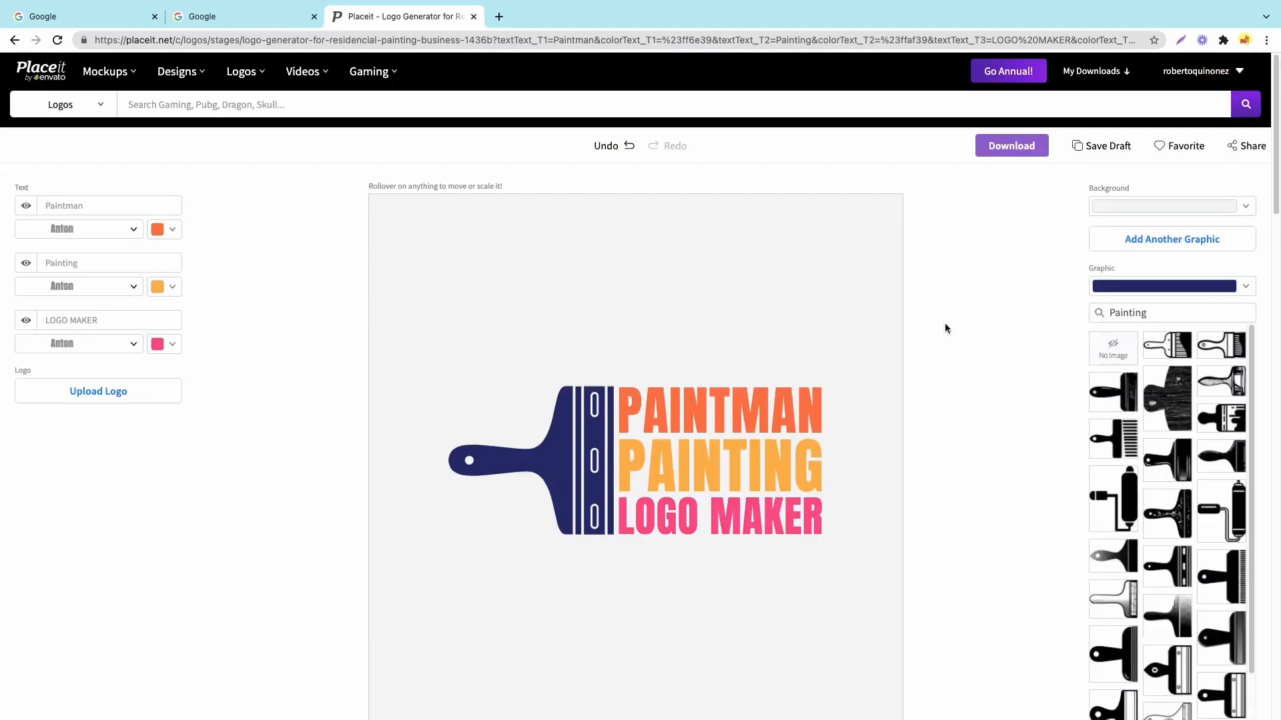
{"action": "scroll", "coordinate": [1235, 424], "scroll_direction": "down", "scroll_amount": 1}
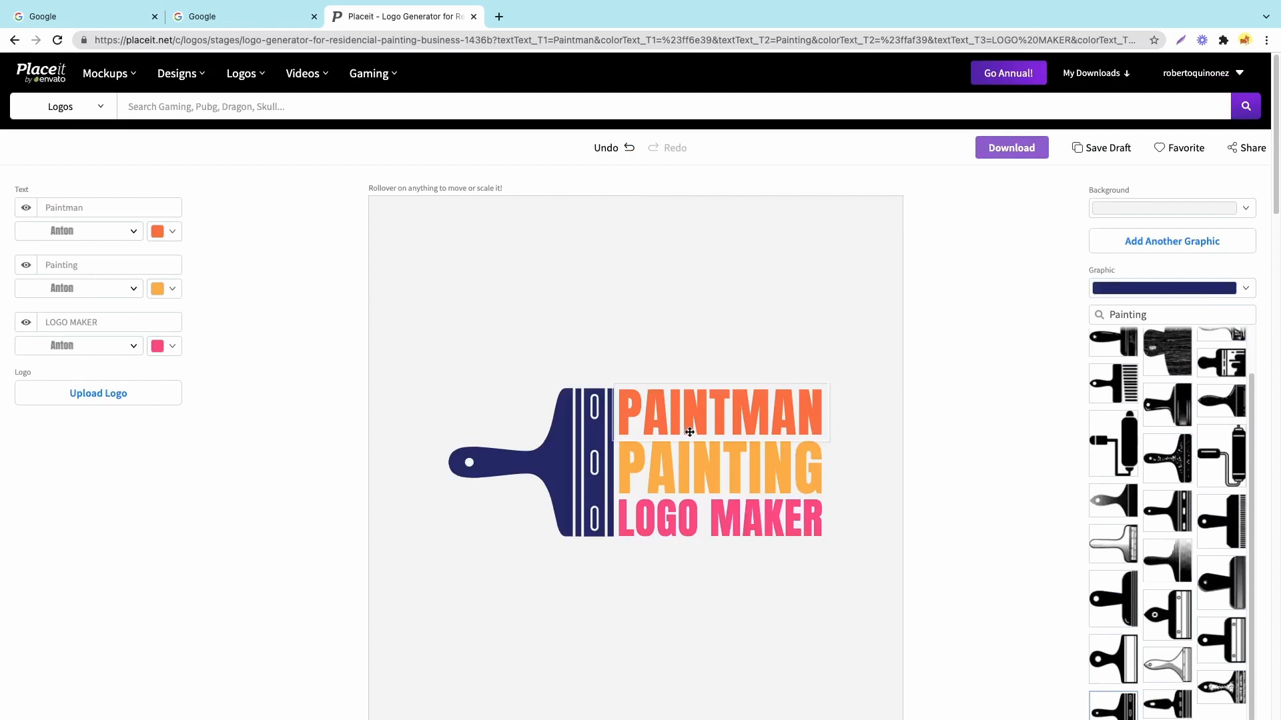
Try a second graphic placed below the brush and text, and delete it from the logo
{"action": "left_click", "coordinate": [1152, 242]}
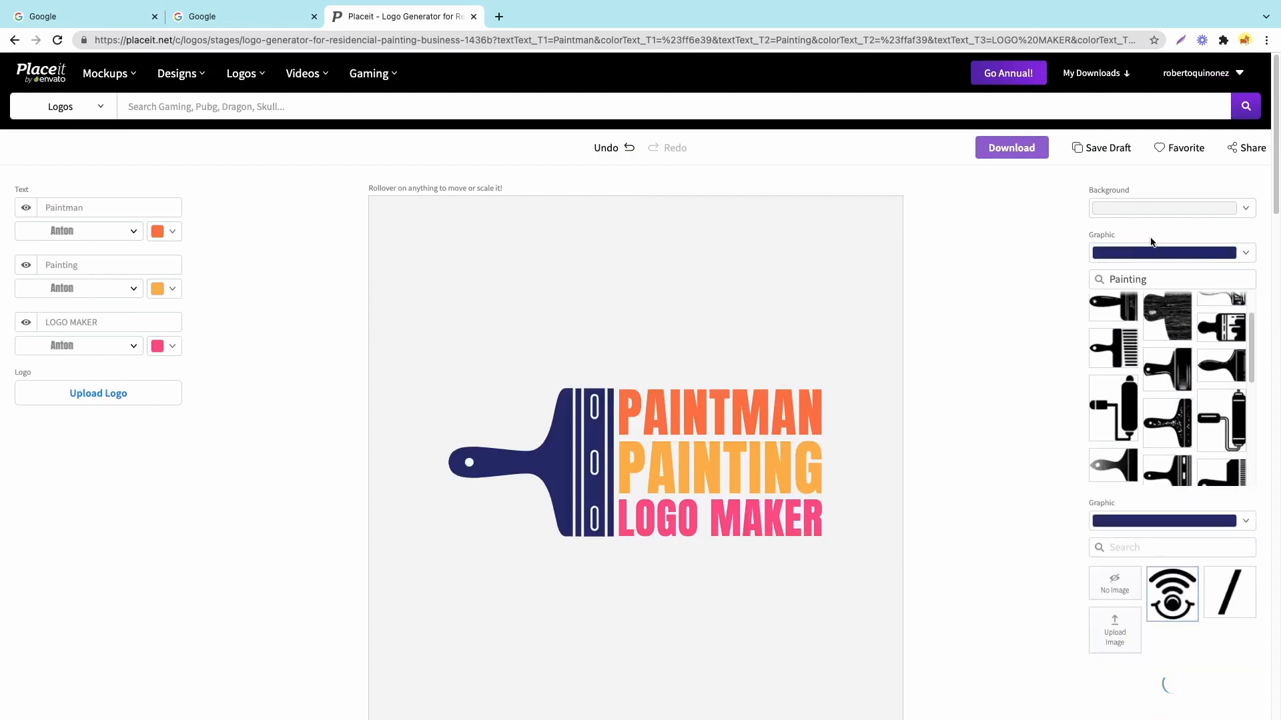
{"action": "mouse_move", "coordinate": [650, 568]}
{"action": "left_mouse_down"}
{"action": "mouse_move", "coordinate": [716, 383]}
{"action": "mouse_move", "coordinate": [679, 328]}
{"action": "mouse_move", "coordinate": [697, 333]}
{"action": "mouse_move", "coordinate": [710, 481]}
{"action": "mouse_move", "coordinate": [608, 583]}
{"action": "mouse_move", "coordinate": [743, 594]}
{"action": "left_mouse_up"}
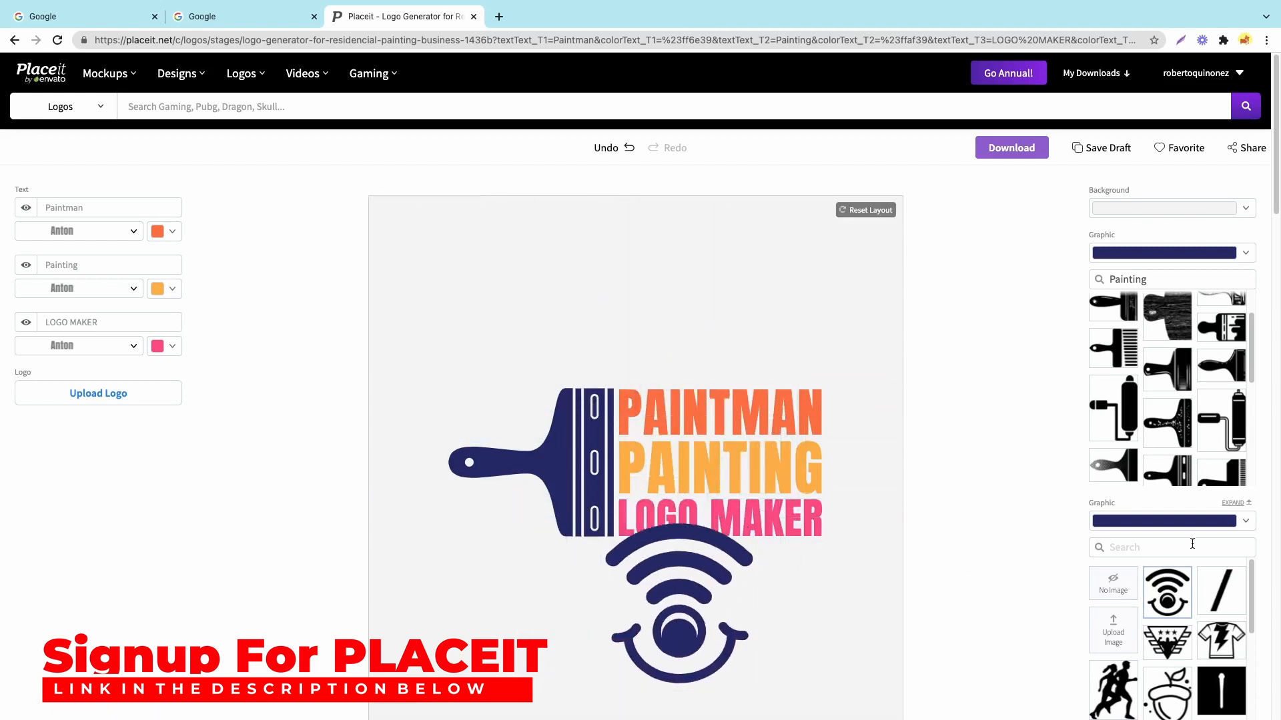
{"action": "left_click", "coordinate": [1164, 550]}
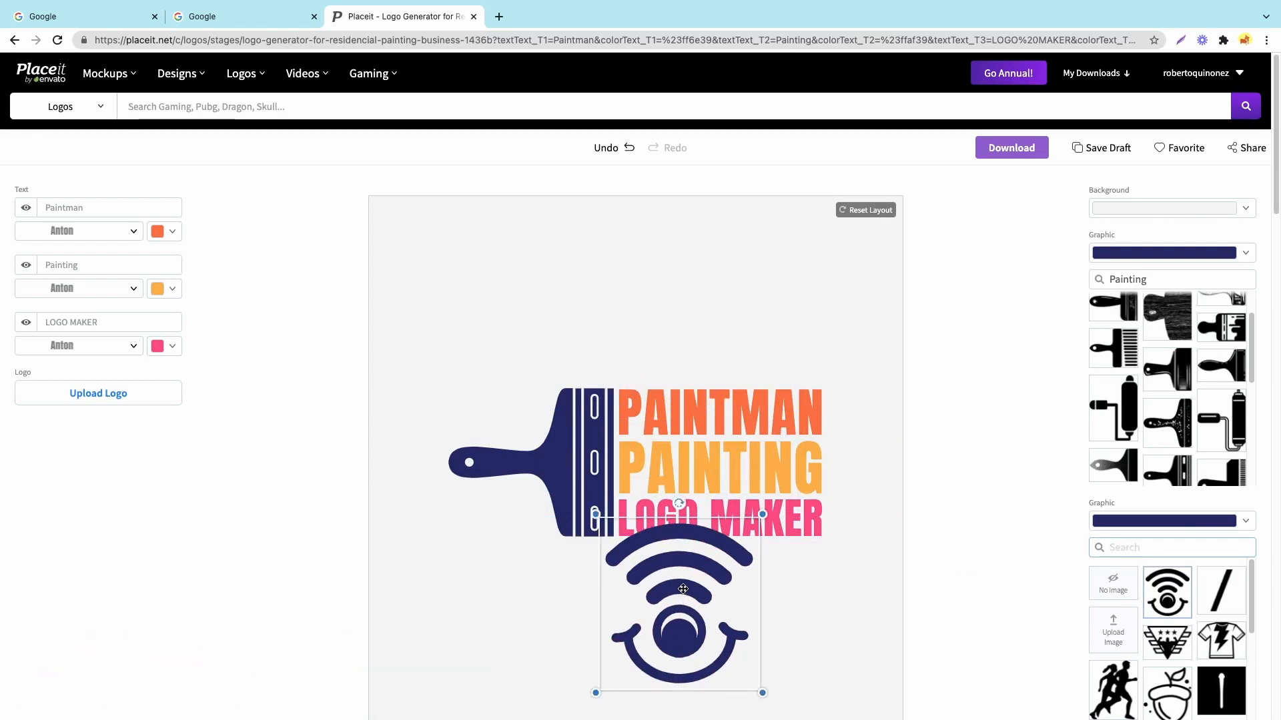
{"action": "key", "text": "BackSpace"}
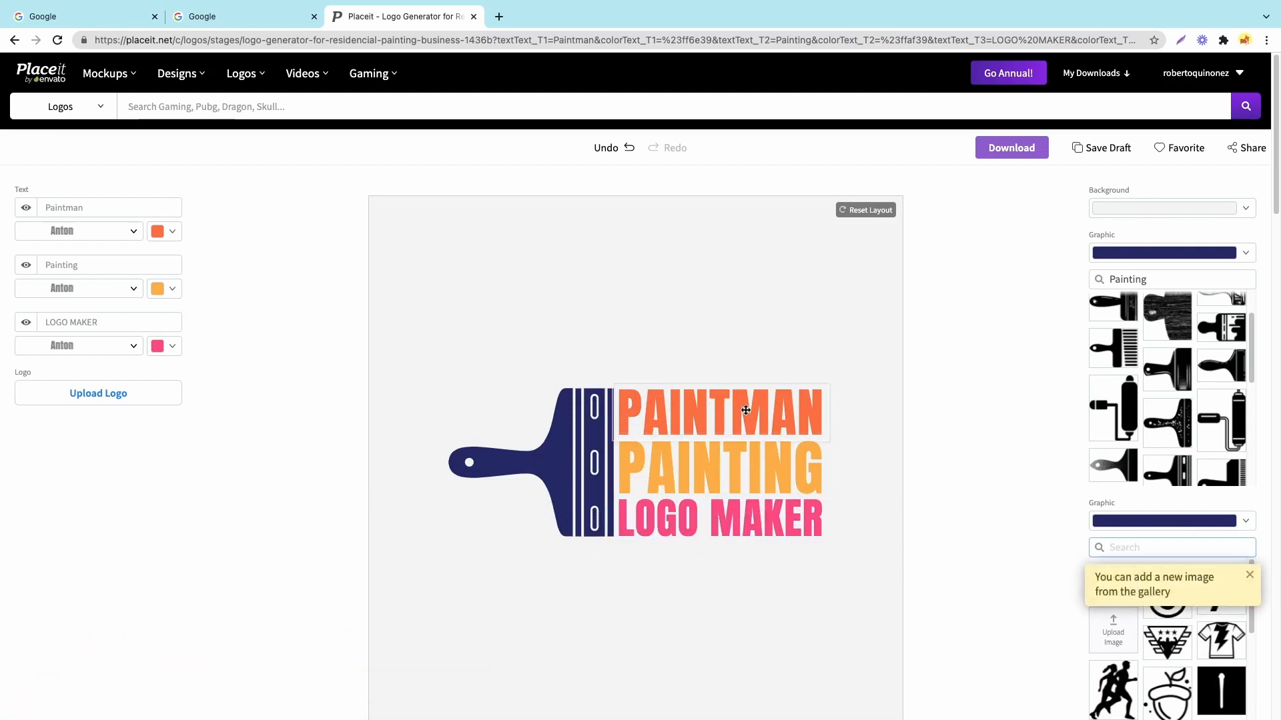
Delete the third text line, LOGO MAKER, leaving only Paintman and Painting in the logo
{"action": "scroll", "coordinate": [250, 385], "scroll_direction": "down", "scroll_amount": 1}
{"action": "double_click", "coordinate": [81, 204]}
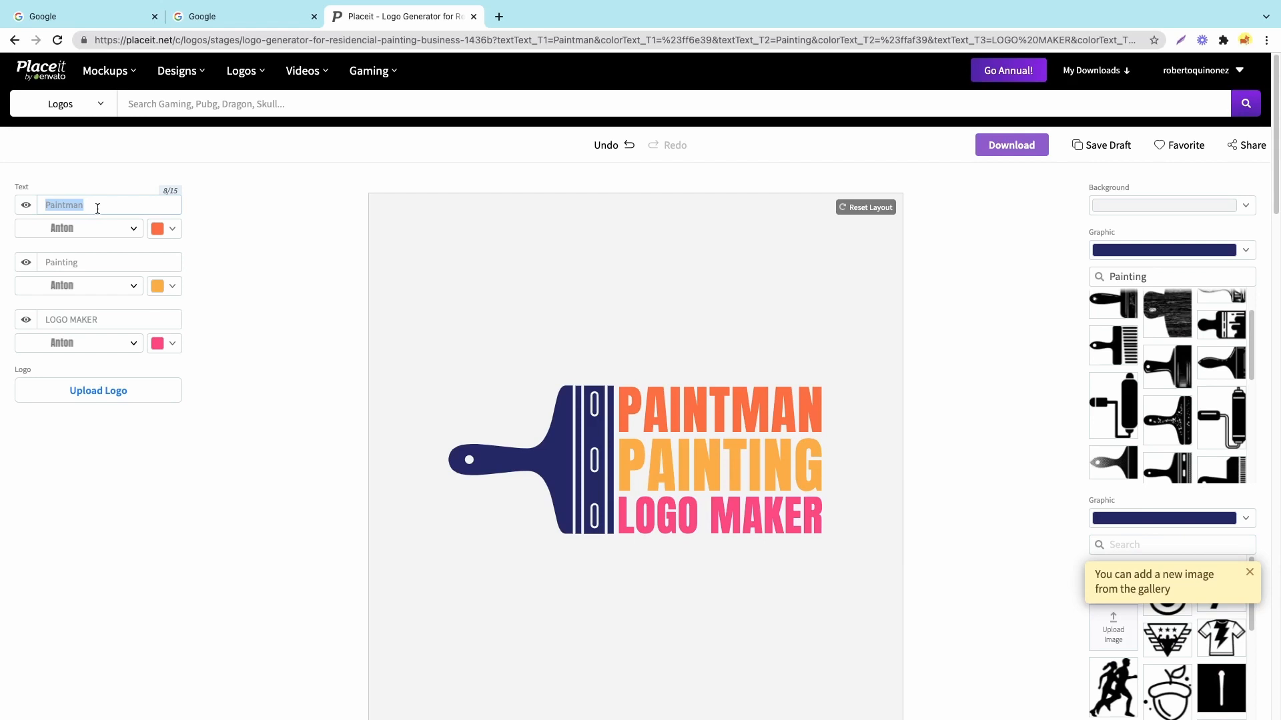
{"action": "left_click", "coordinate": [96, 263]}
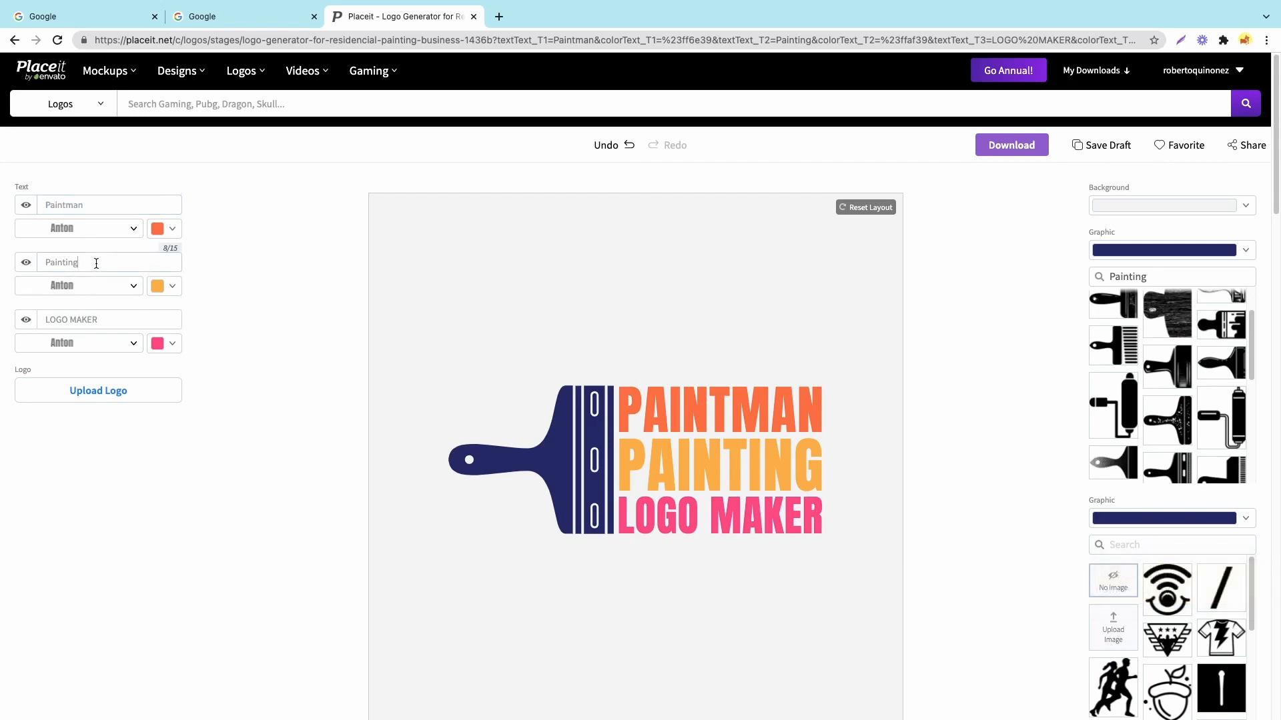
{"action": "double_click", "coordinate": [106, 319]}
{"action": "key", "text": "BackSpace"}
{"action": "key", "text": "BackSpace"}
{"action": "key", "text": "BackSpace"}
{"action": "key", "text": "BackSpace"}
{"action": "key", "text": "BackSpace"}
{"action": "key", "text": "BackSpace"}
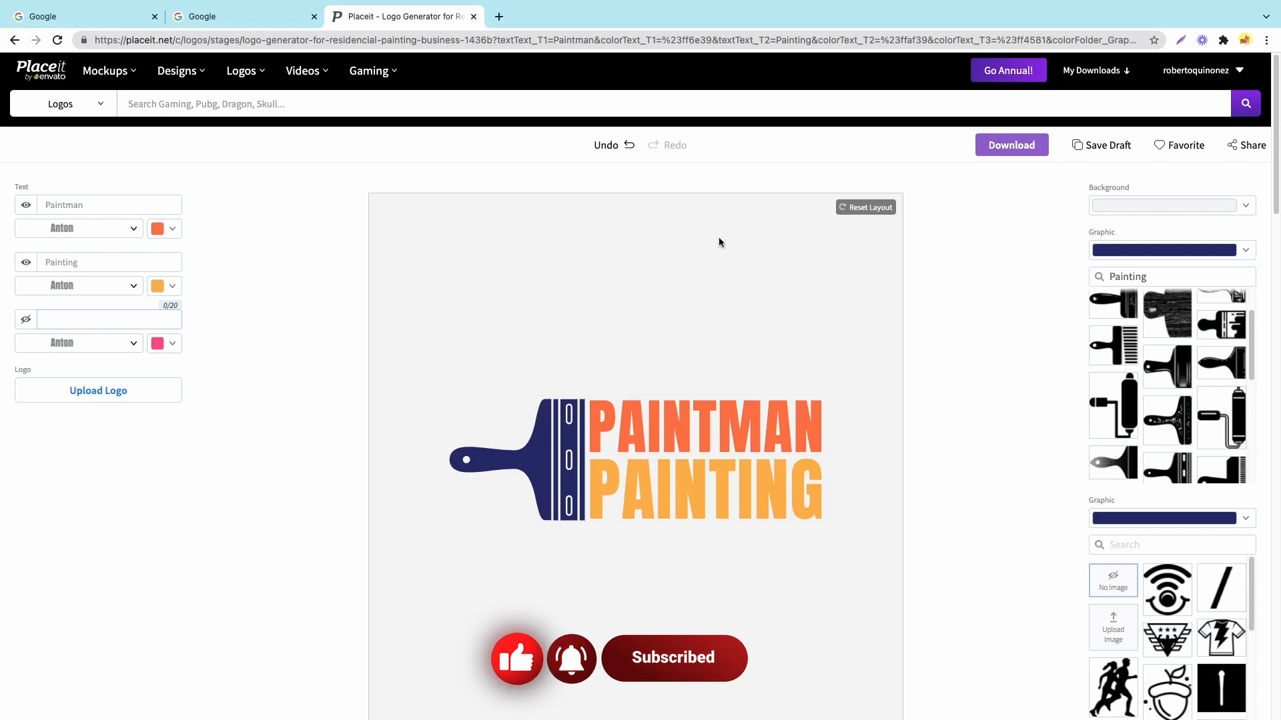
Set the logo's background color to white
{"action": "left_click", "coordinate": [1152, 208]}
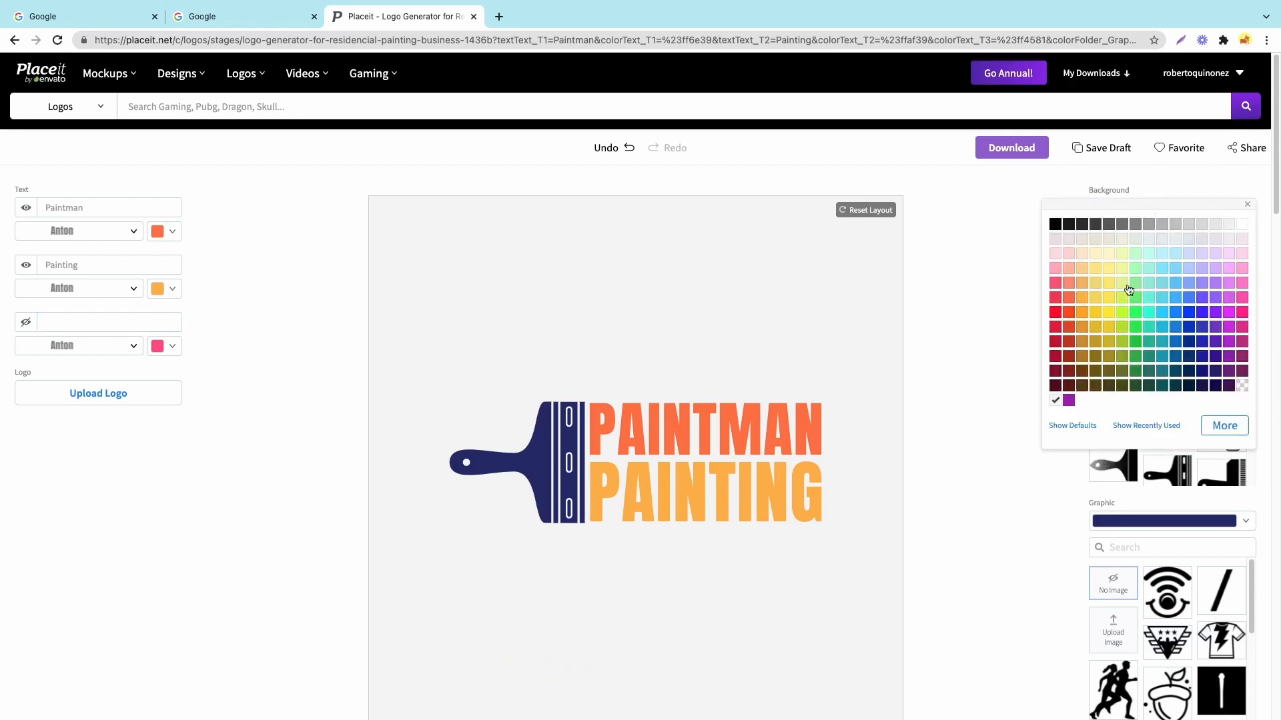
{"action": "left_click", "coordinate": [1242, 227]}
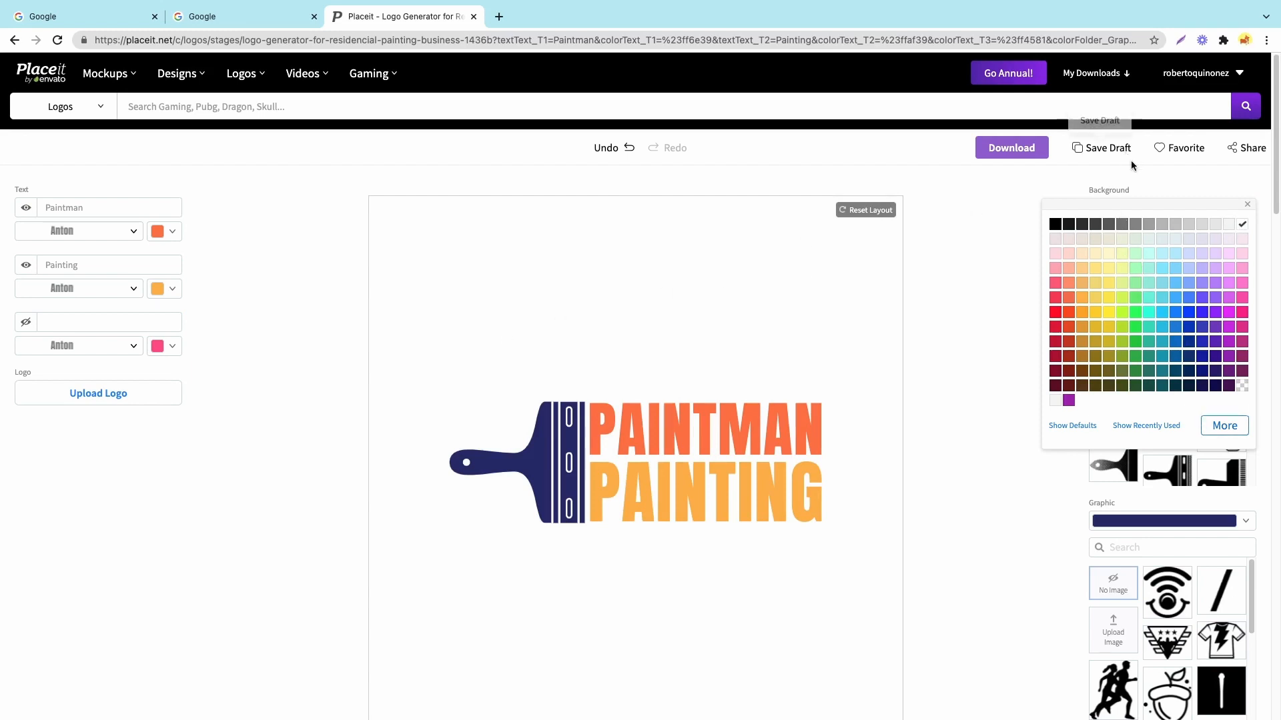
{"action": "scroll", "coordinate": [934, 392], "scroll_direction": "down", "scroll_amount": 10}
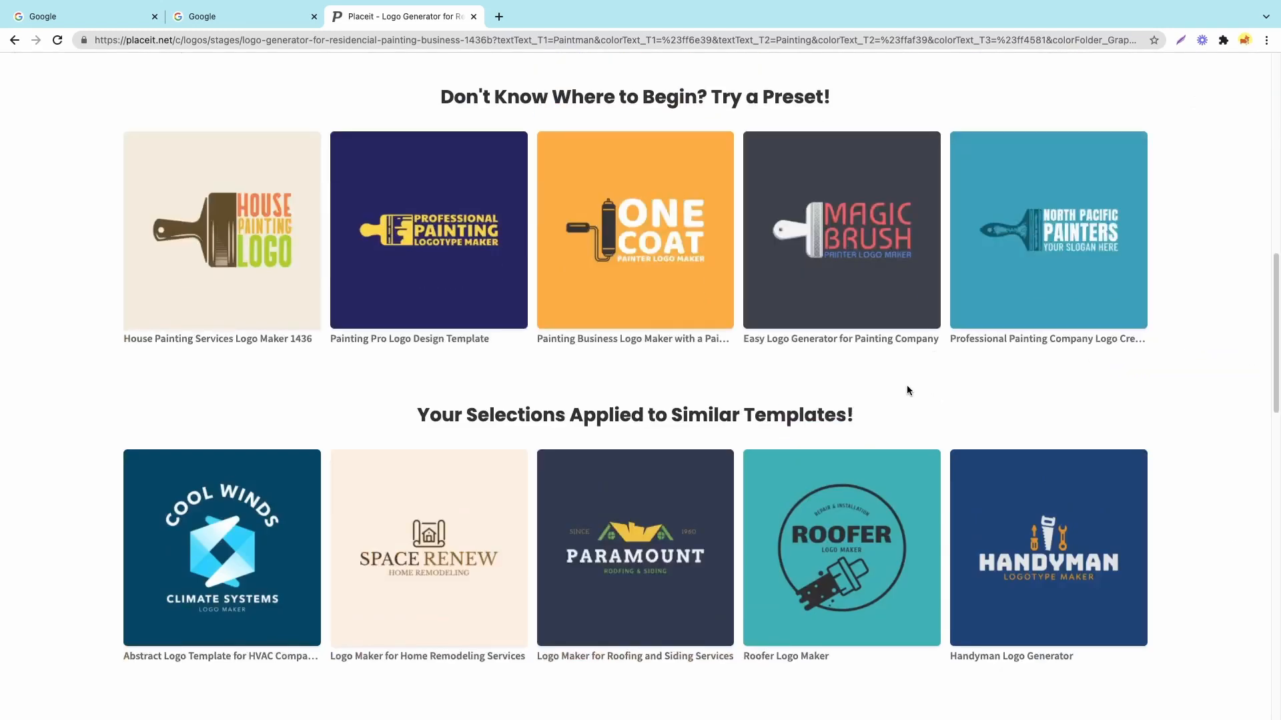
{"action": "scroll", "coordinate": [907, 386], "scroll_direction": "up", "scroll_amount": 10}
{"action": "scroll", "coordinate": [217, 367], "scroll_direction": "up", "scroll_amount": 3}
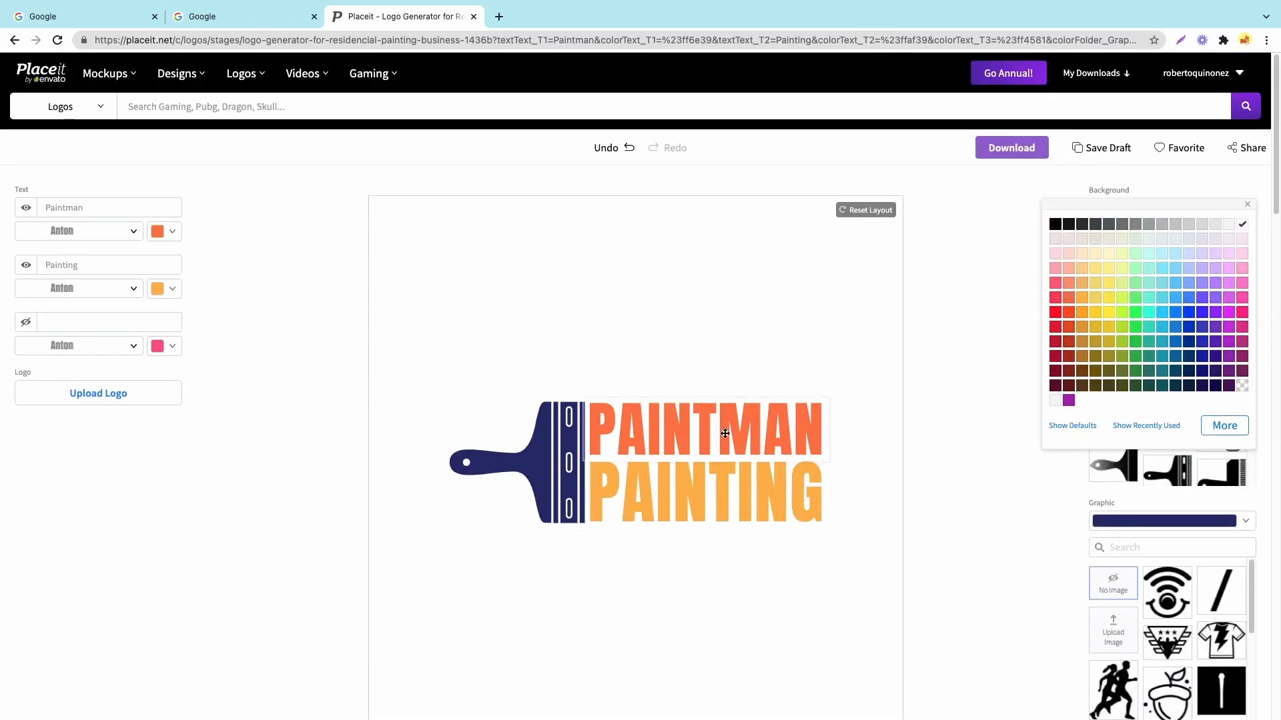
Set the color of the Paintman text line to the pinkish red swatch
{"action": "left_click", "coordinate": [174, 240]}
{"action": "left_click", "coordinate": [29, 323]}
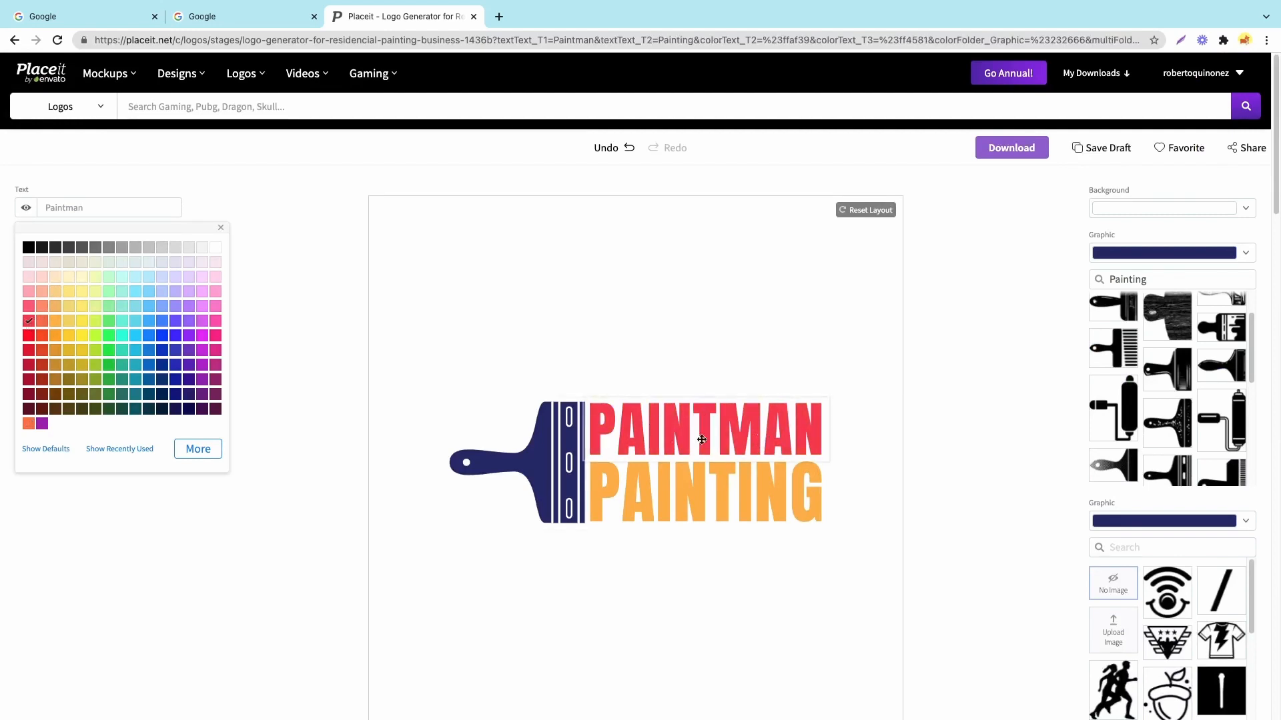
Try black, pink and purple swatches on the empty second graphic slot and set its color to dark gray
{"action": "left_click", "coordinate": [1110, 524]}
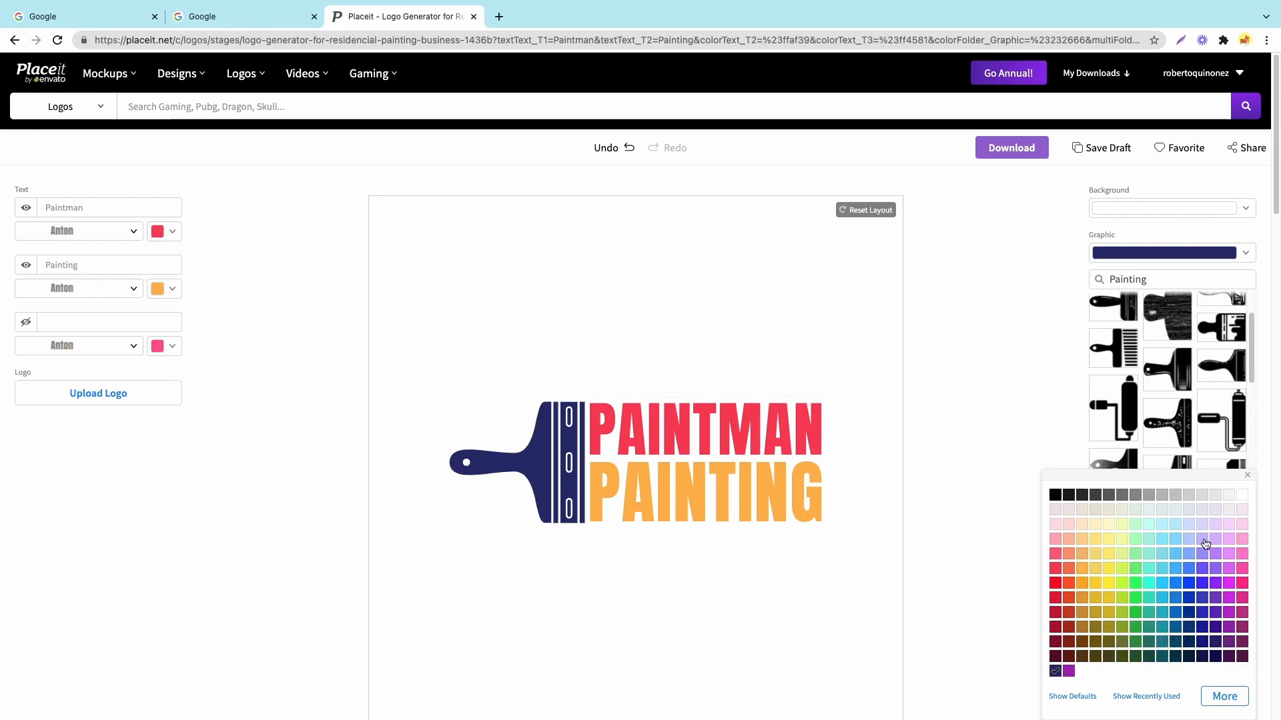
{"action": "left_click", "coordinate": [1055, 497]}
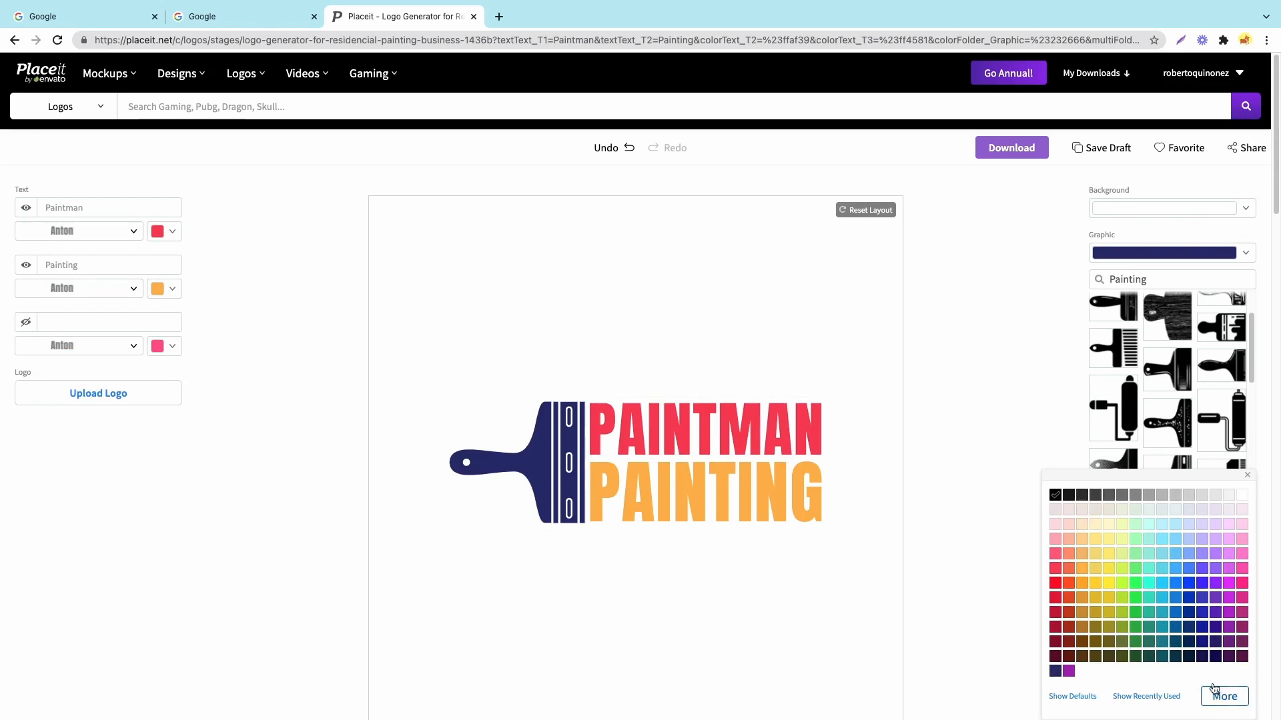
{"action": "left_click", "coordinate": [1243, 599]}
{"action": "left_click", "coordinate": [1240, 570]}
{"action": "scroll", "coordinate": [1210, 568], "scroll_direction": "down", "scroll_amount": 2}
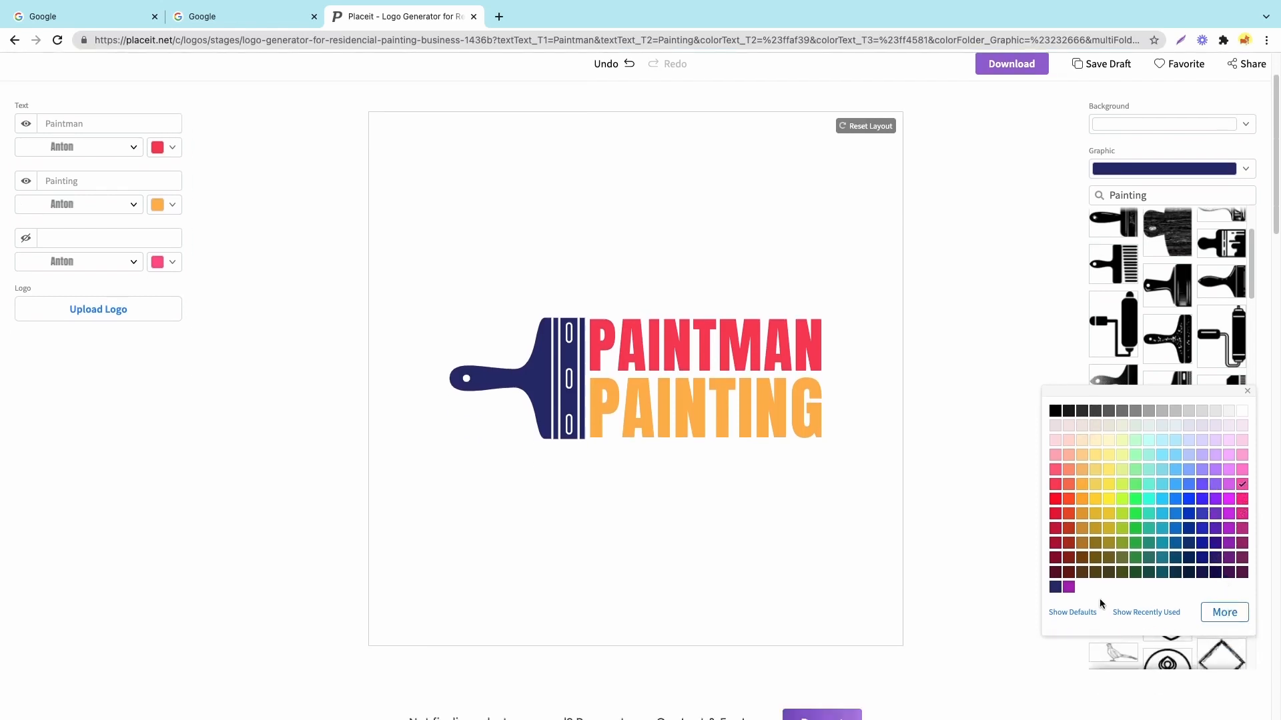
{"action": "left_click", "coordinate": [1070, 587]}
{"action": "left_click", "coordinate": [1057, 589]}
{"action": "left_click", "coordinate": [1052, 347]}
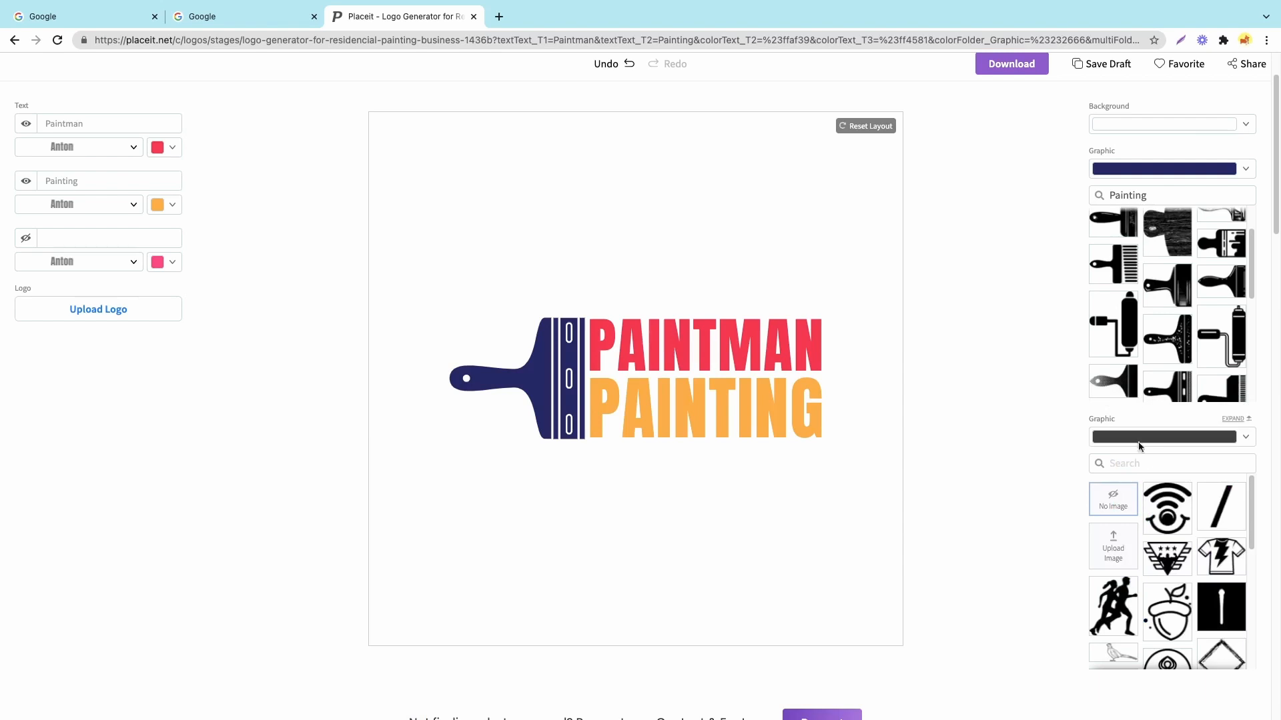
Replace the logo's brush with the Painting gallery brush that has a rounded handle and Paint lettering on its ferrule
{"action": "scroll", "coordinate": [1127, 429], "scroll_direction": "up", "scroll_amount": 2}
{"action": "left_click", "coordinate": [1122, 305]}
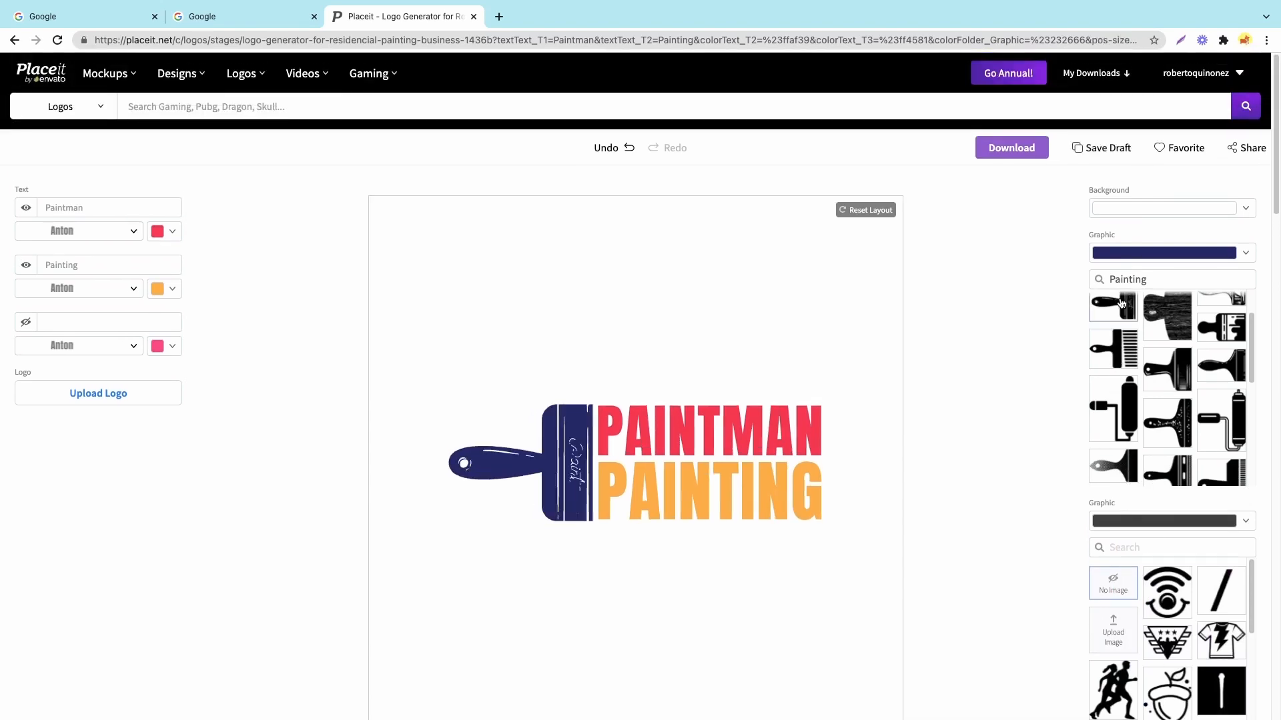
{"action": "scroll", "coordinate": [1158, 337], "scroll_direction": "up", "scroll_amount": 2}
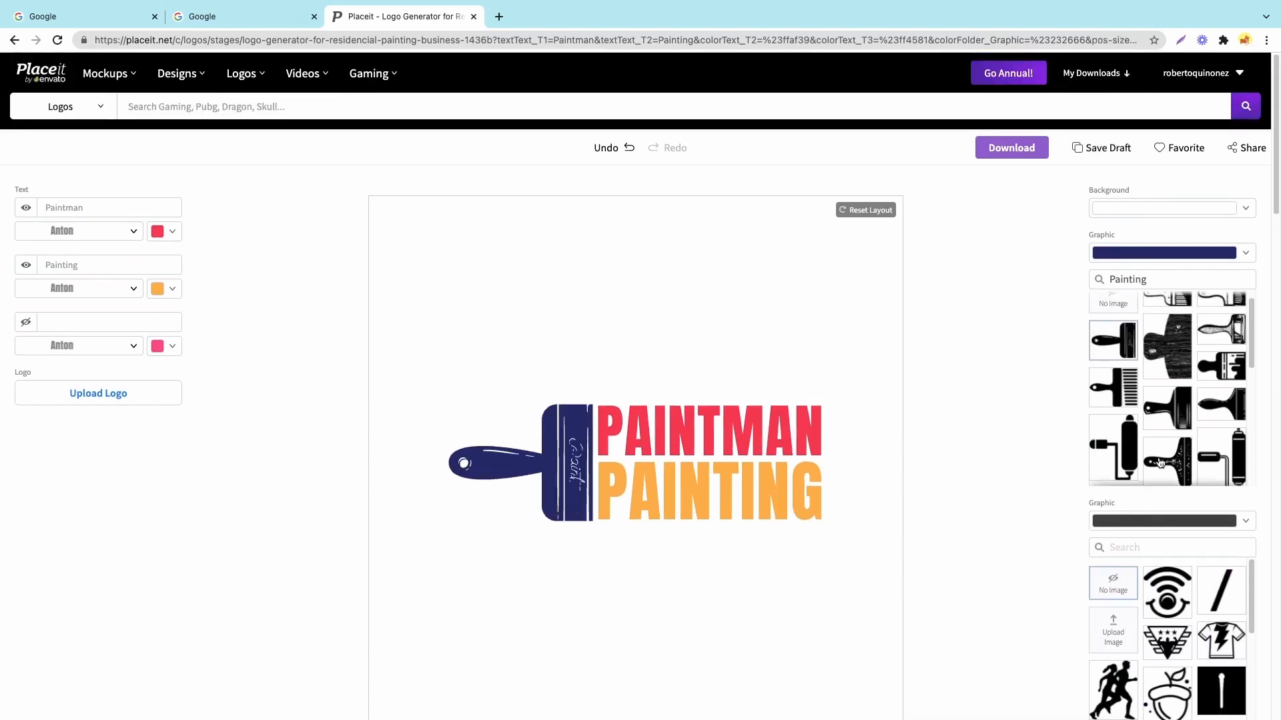
Try bright red and dark blue on the brush graphic, and set its color to dark magenta pink
{"action": "left_click", "coordinate": [1171, 262]}
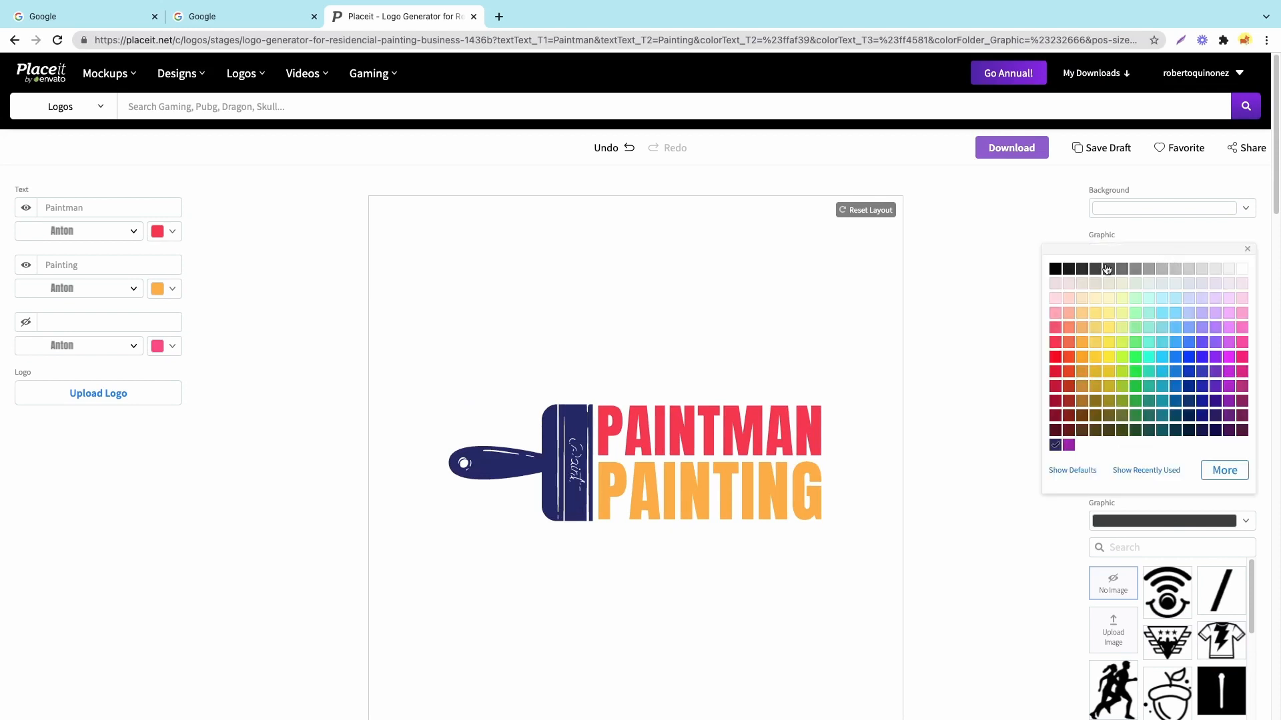
{"action": "left_click", "coordinate": [1055, 357]}
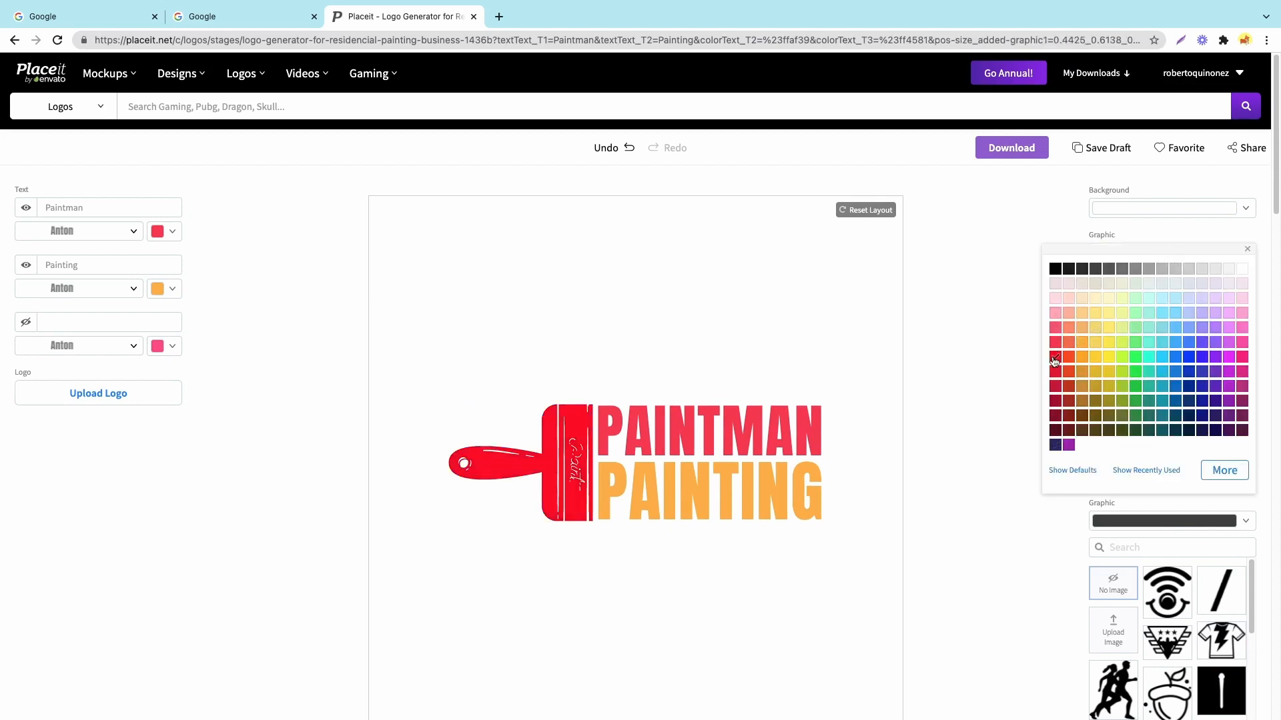
{"action": "left_click", "coordinate": [1202, 430]}
{"action": "left_click", "coordinate": [1244, 372]}
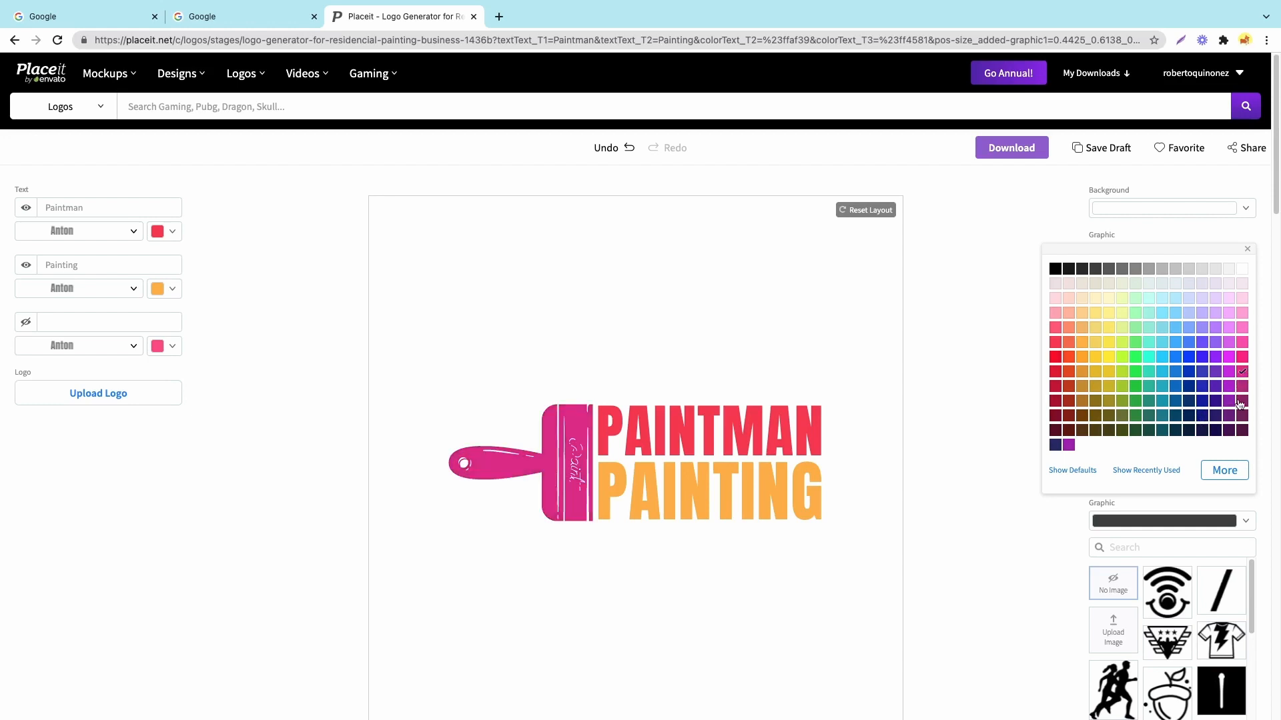
{"action": "scroll", "coordinate": [500, 317], "scroll_direction": "down", "scroll_amount": 6}
{"action": "scroll", "coordinate": [500, 320], "scroll_direction": "up", "scroll_amount": 6}
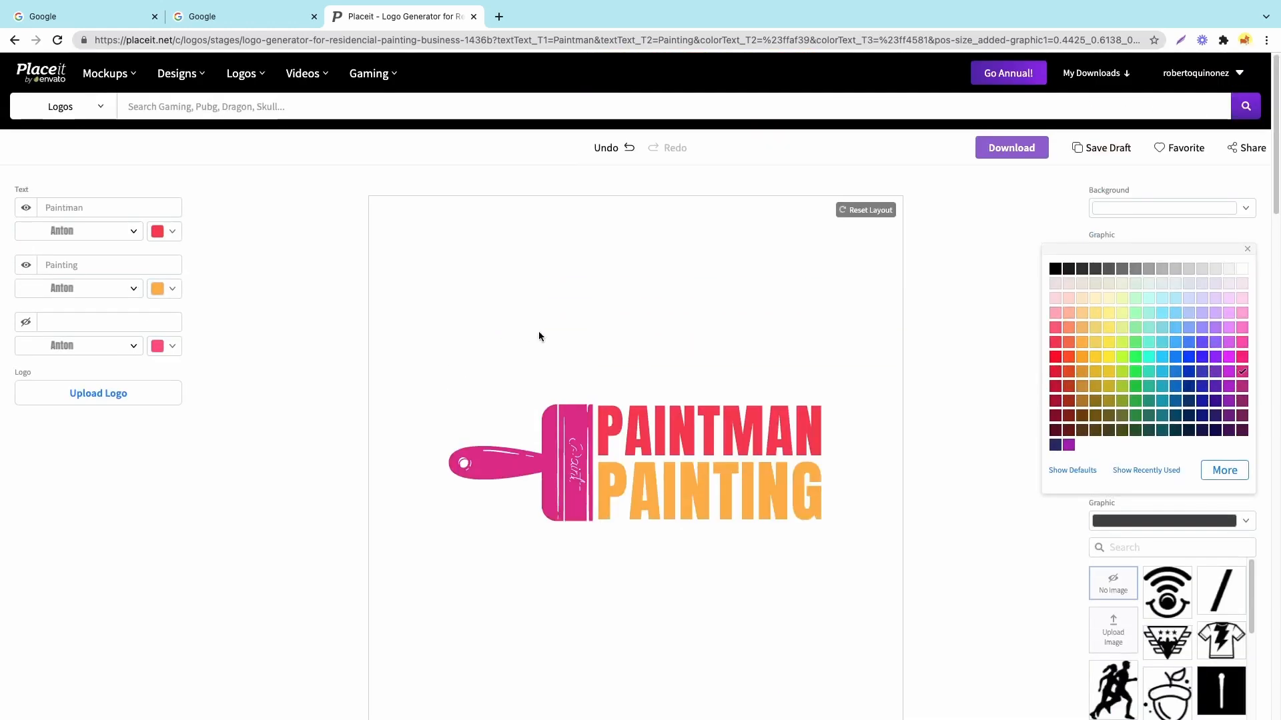